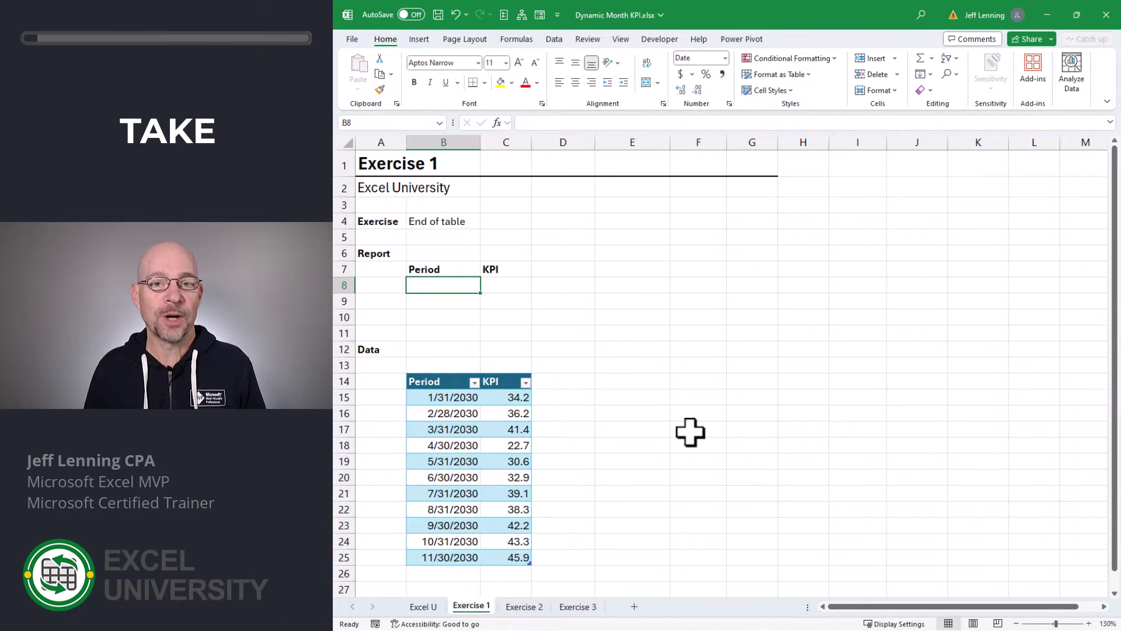
Step: Enter =TAKE(Table1,3) in B8, referencing the whole data table
{"action": "left_click", "coordinate": [460, 396]}
{"action": "left_click_drag", "start_coordinate": [460, 396], "coordinate": [501, 558]}
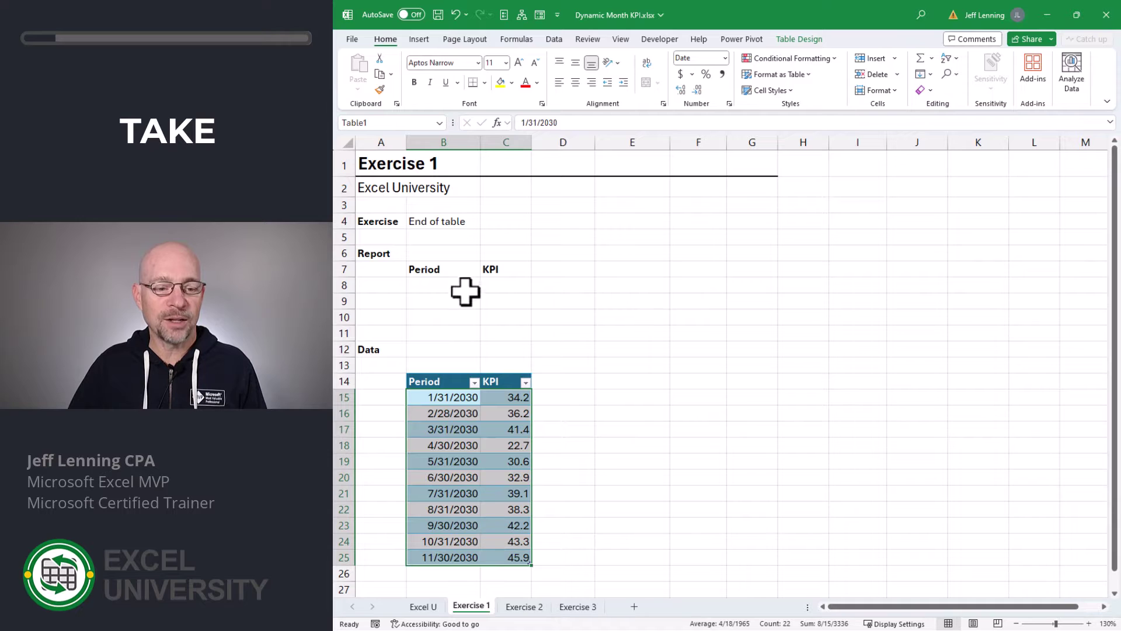
{"action": "left_click", "coordinate": [430, 285]}
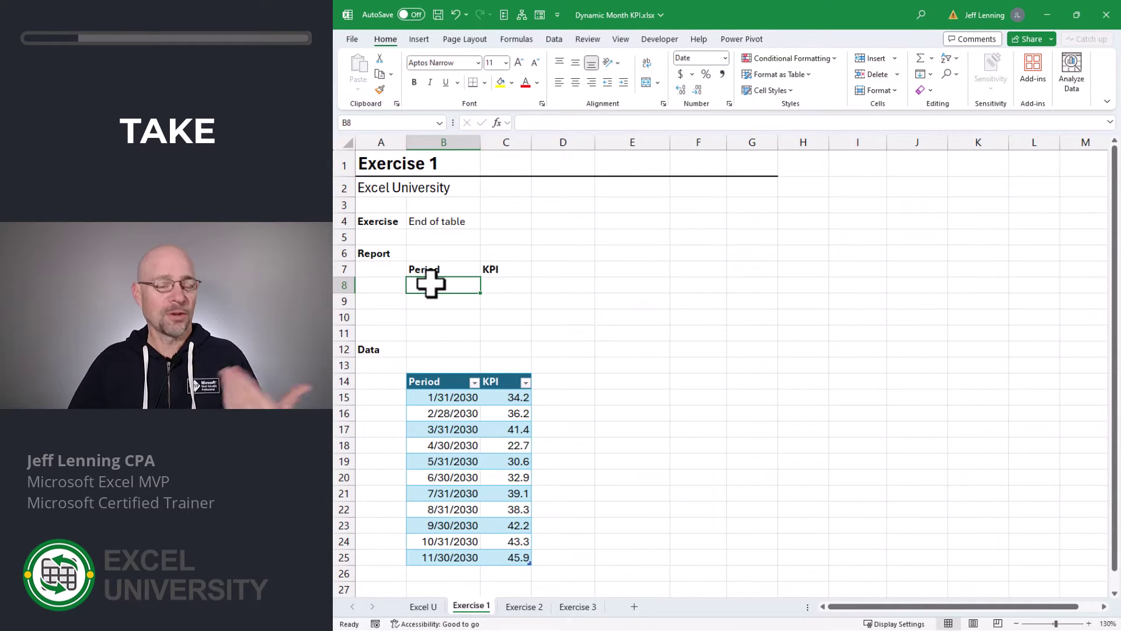
{"action": "type", "text": "=TAKE("}
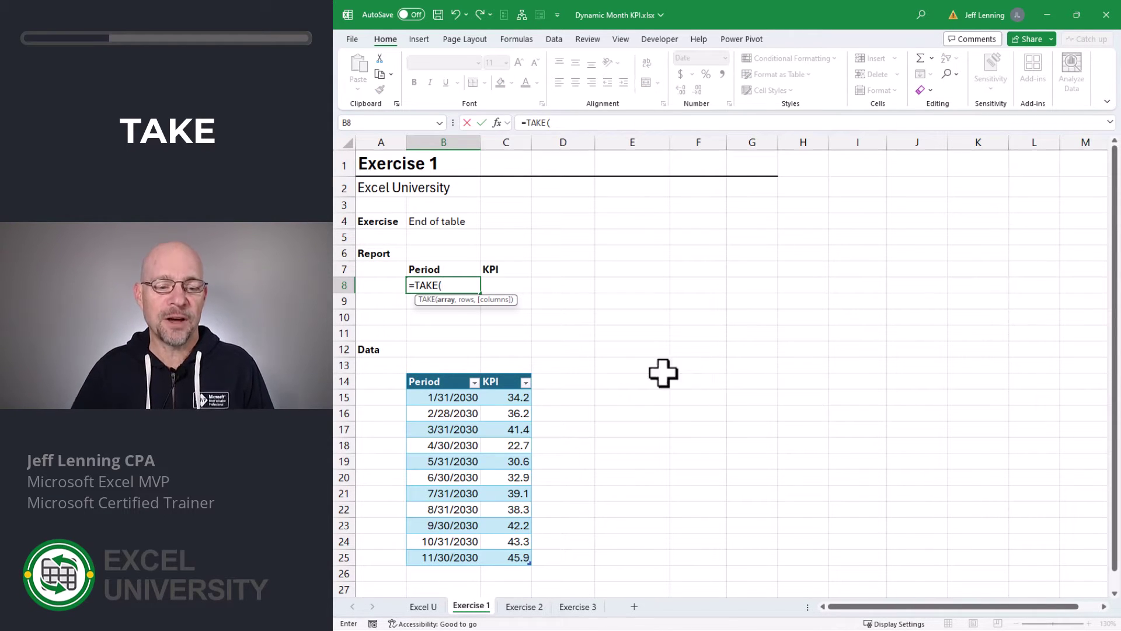
{"action": "left_click", "coordinate": [400, 364]}
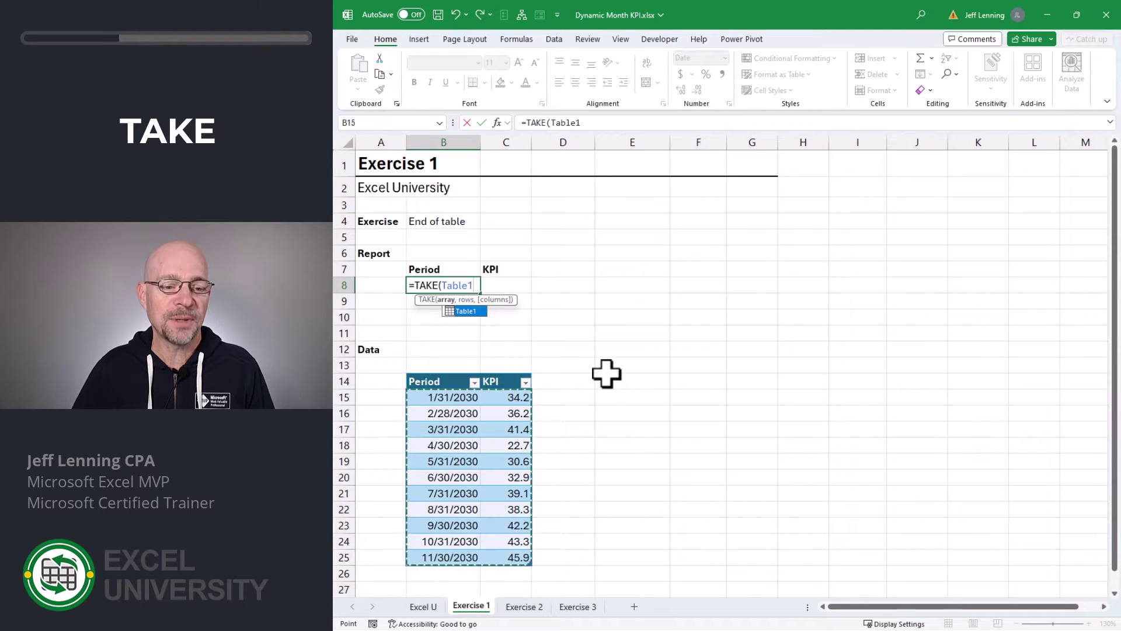
{"action": "type", "text": ","}
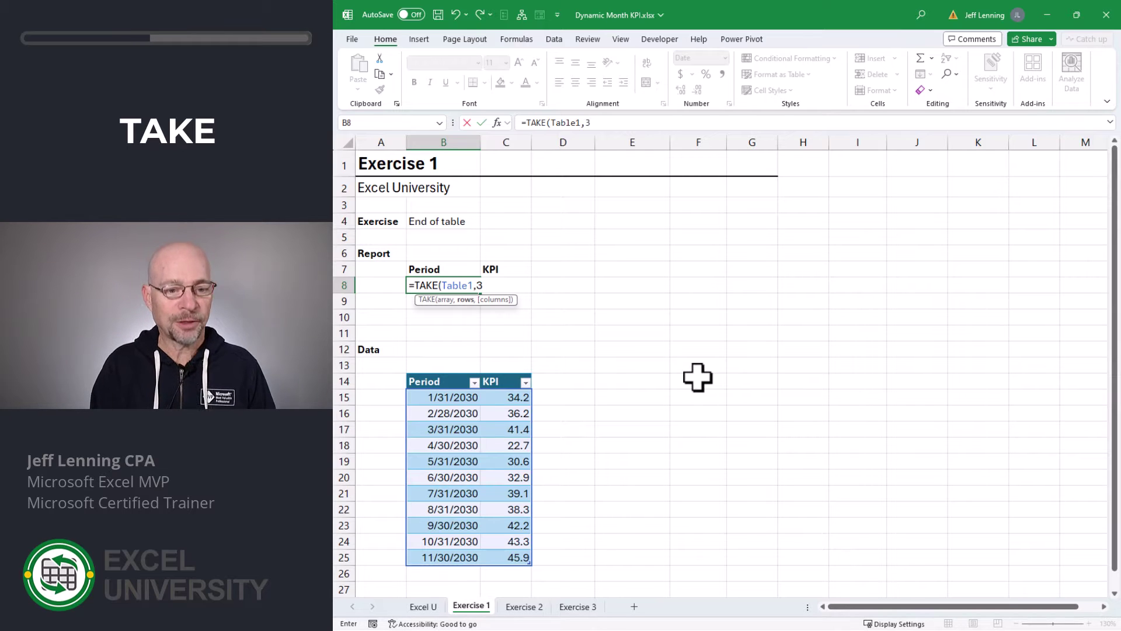
{"action": "type", "text": "3)"}
{"action": "key", "text": "Return"}
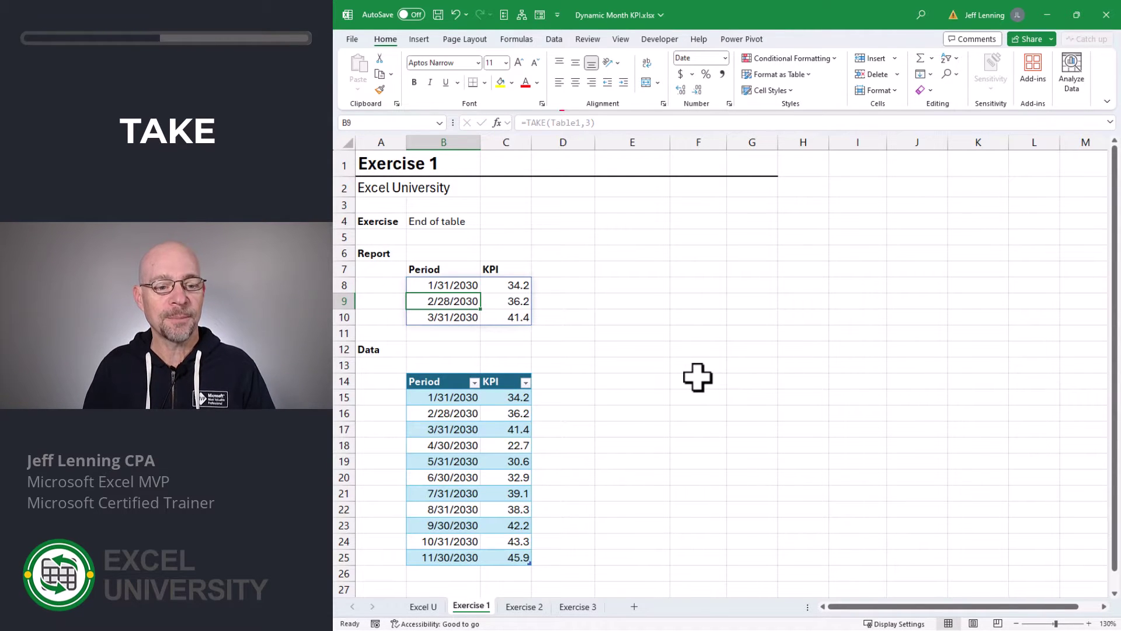
Step: Change the TAKE row count to -3 so the report lists 9/30/2030 through 11/30/2030
{"action": "key", "text": "Up"}
{"action": "key", "text": "F2"}
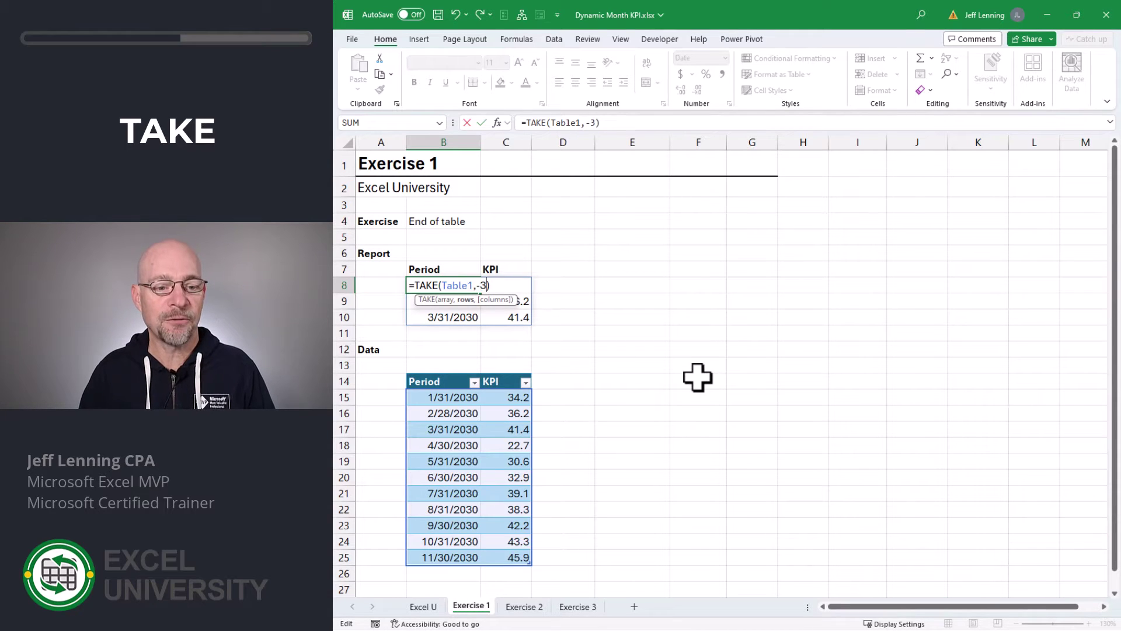
{"action": "key", "text": "Return"}
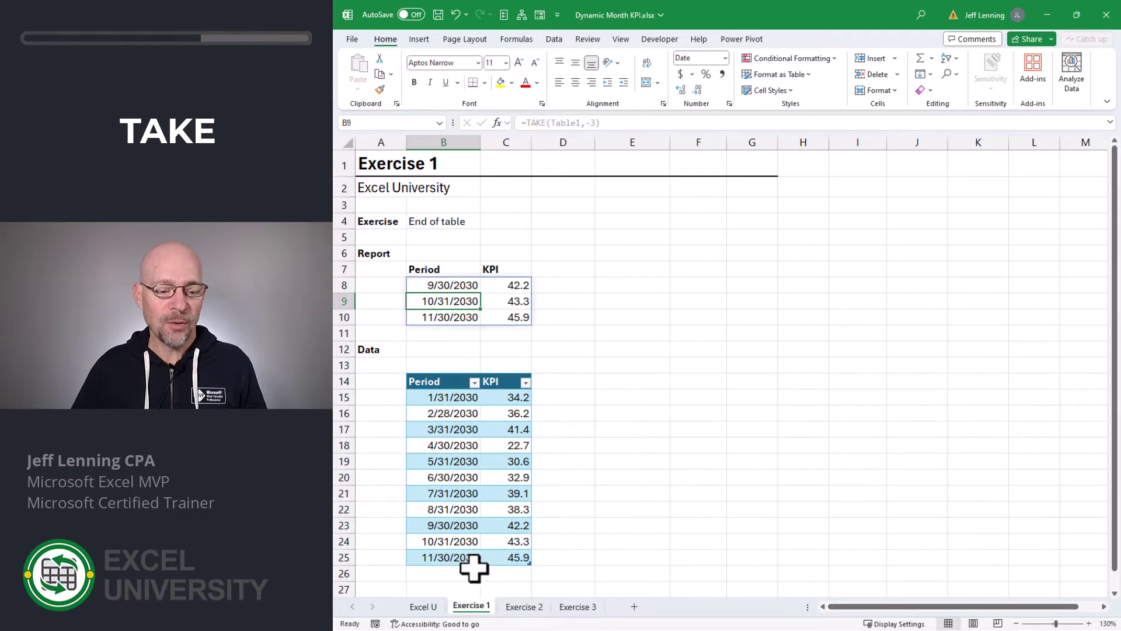
Step: Add a 12/31/2030 row with KPI 50 below the table and sort it newest to oldest
{"action": "left_click", "coordinate": [445, 573]}
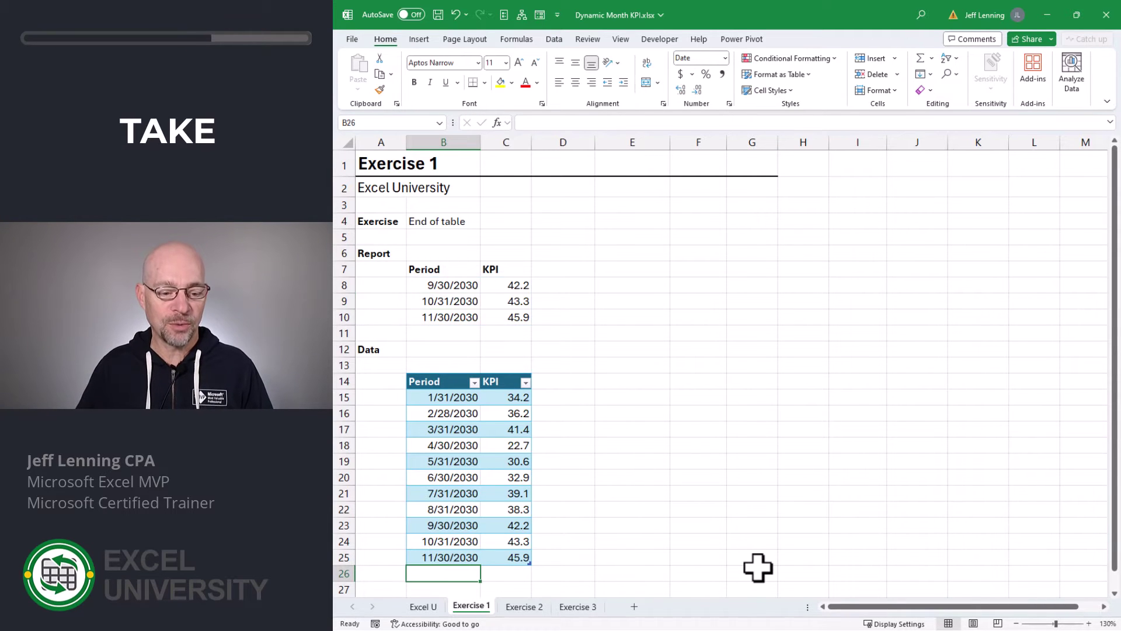
{"action": "type", "text": "12/31/2030"}
{"action": "key", "text": "Tab"}
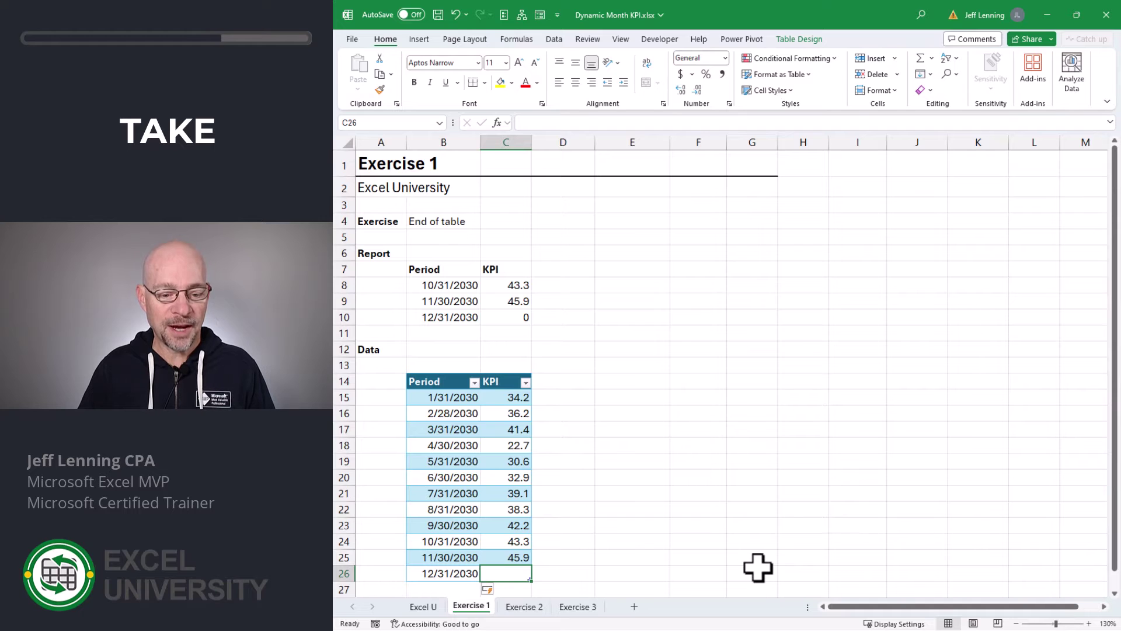
{"action": "type", "text": "50"}
{"action": "key", "text": "Up"}
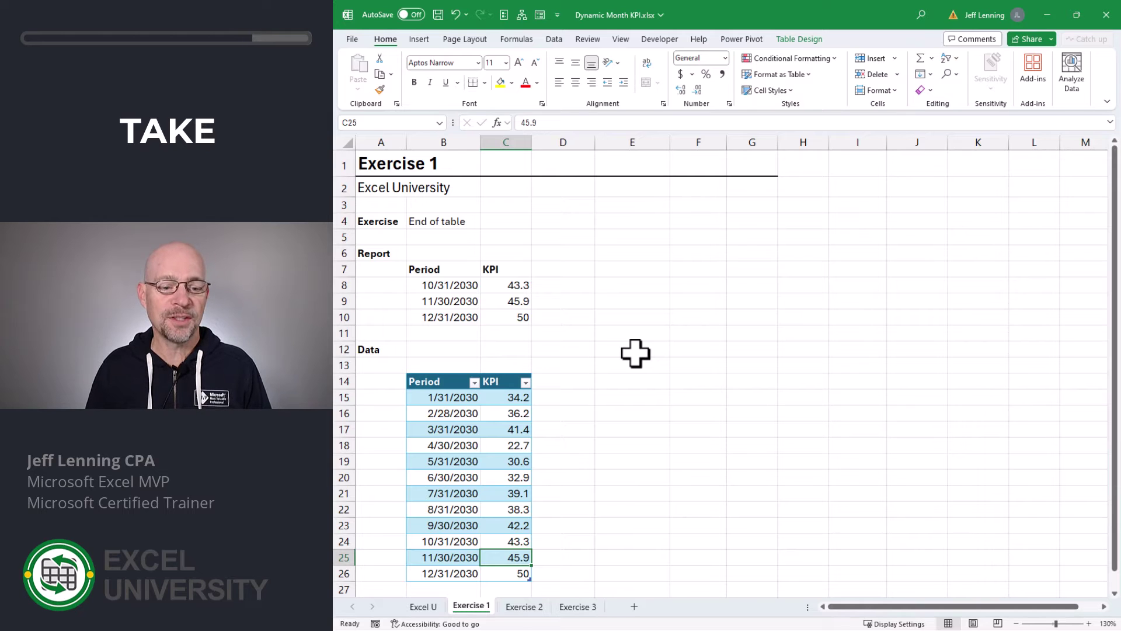
{"action": "left_click", "coordinate": [474, 382]}
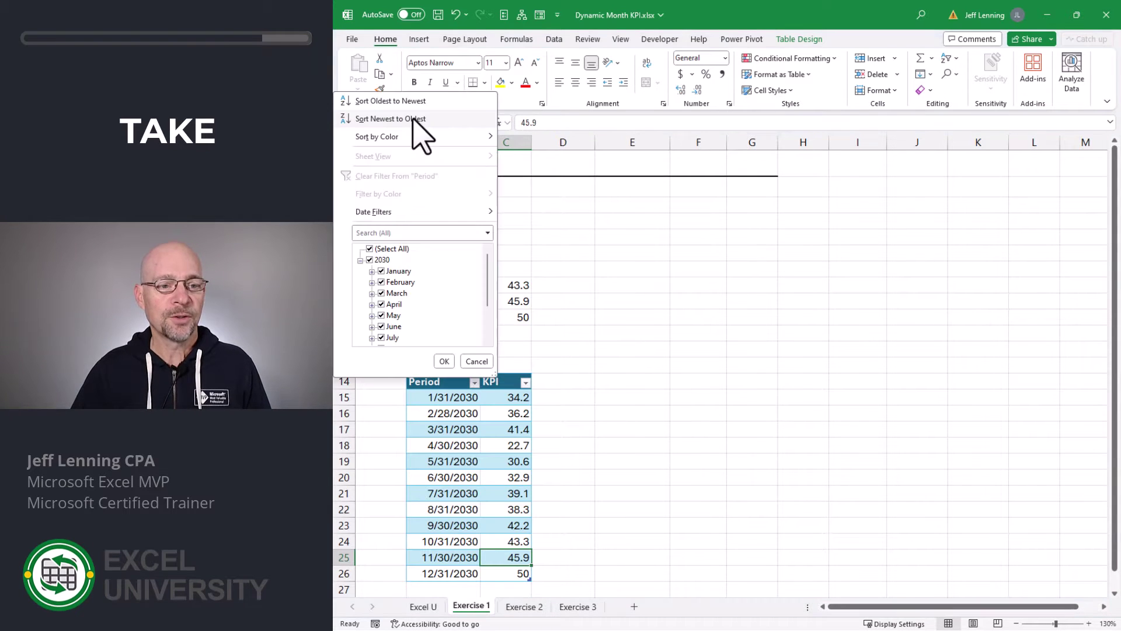
{"action": "left_click", "coordinate": [417, 120]}
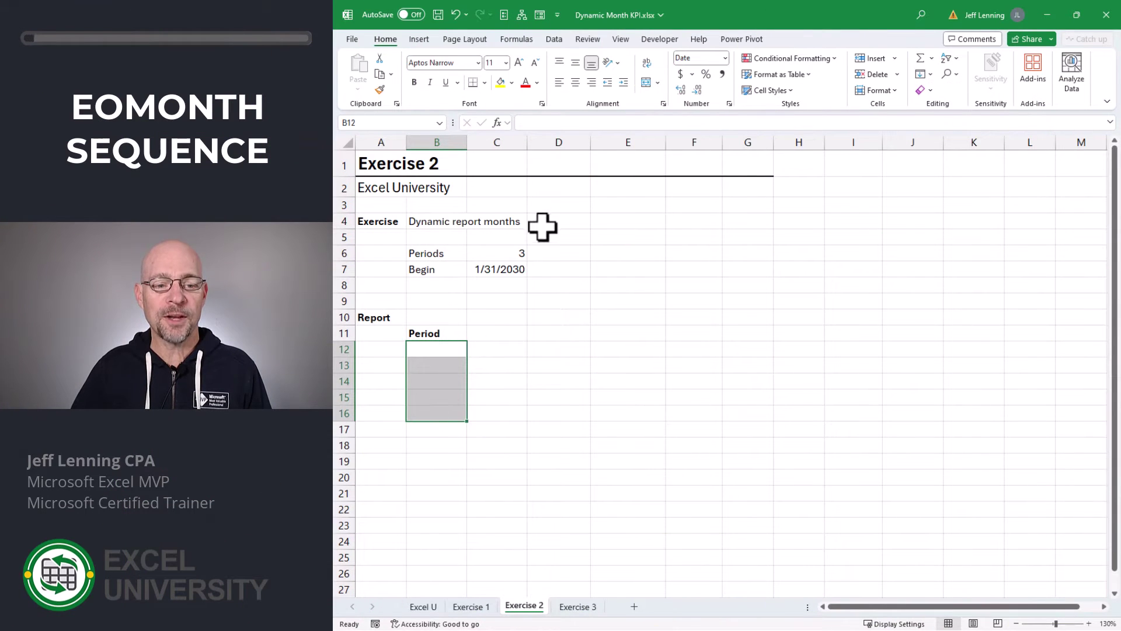
Step: Enter =EOMONTH(C7,SEQUENCE(C6,,0)) in B12 to spill month-ends 1/31, 2/28 and 3/31/2030
{"action": "left_click", "coordinate": [510, 253]}
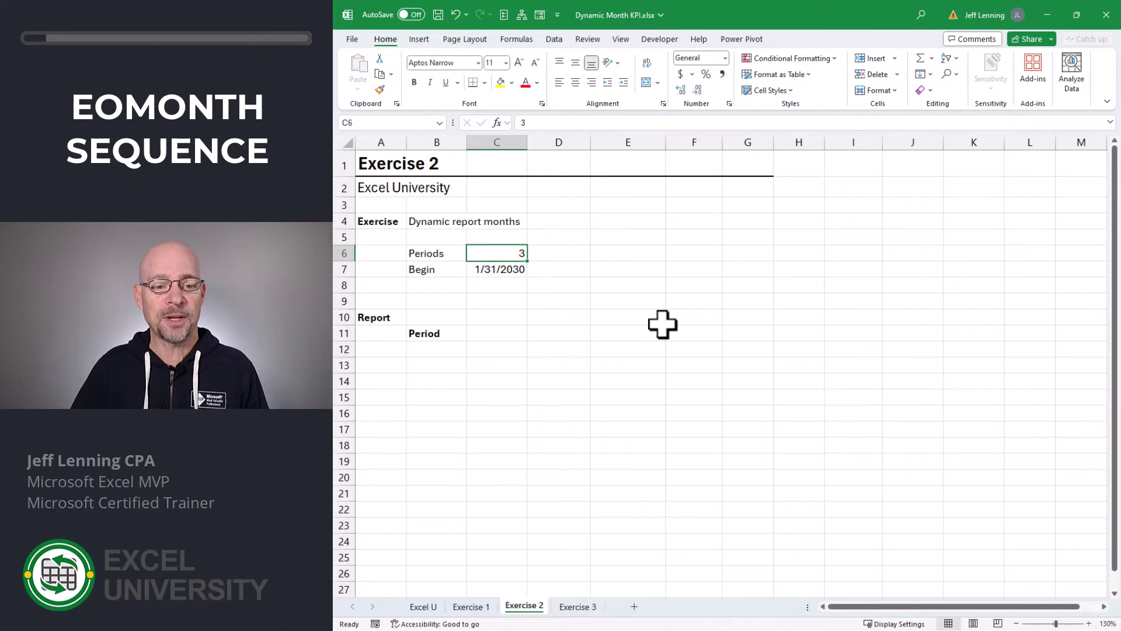
{"action": "key", "text": "Down"}
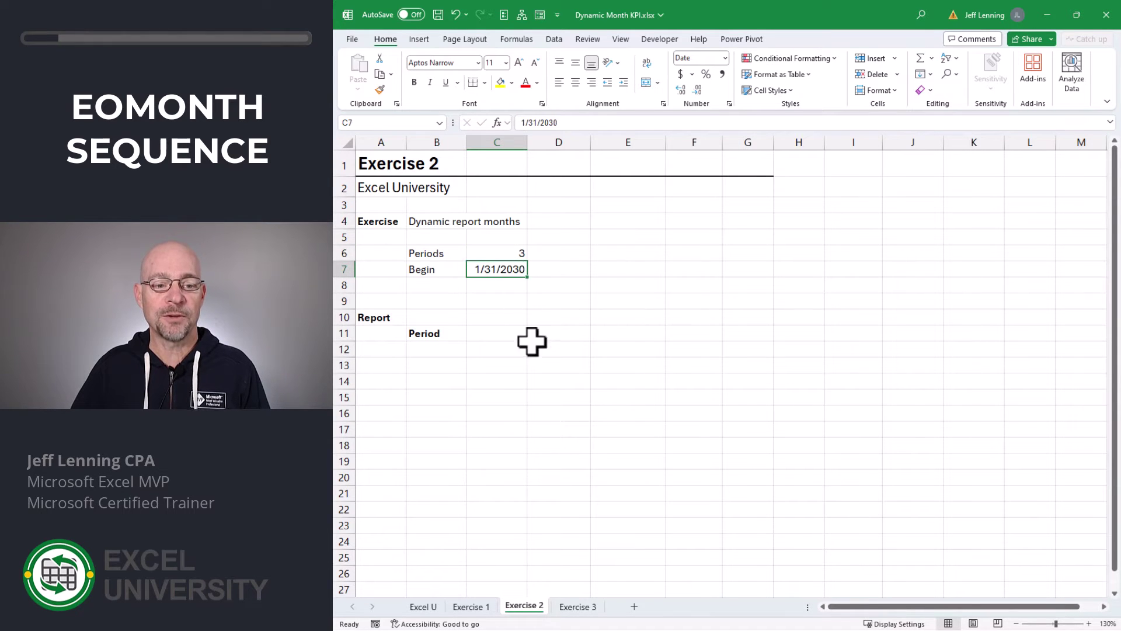
{"action": "left_click", "coordinate": [425, 349]}
{"action": "type", "text": "=EOMONTH("}
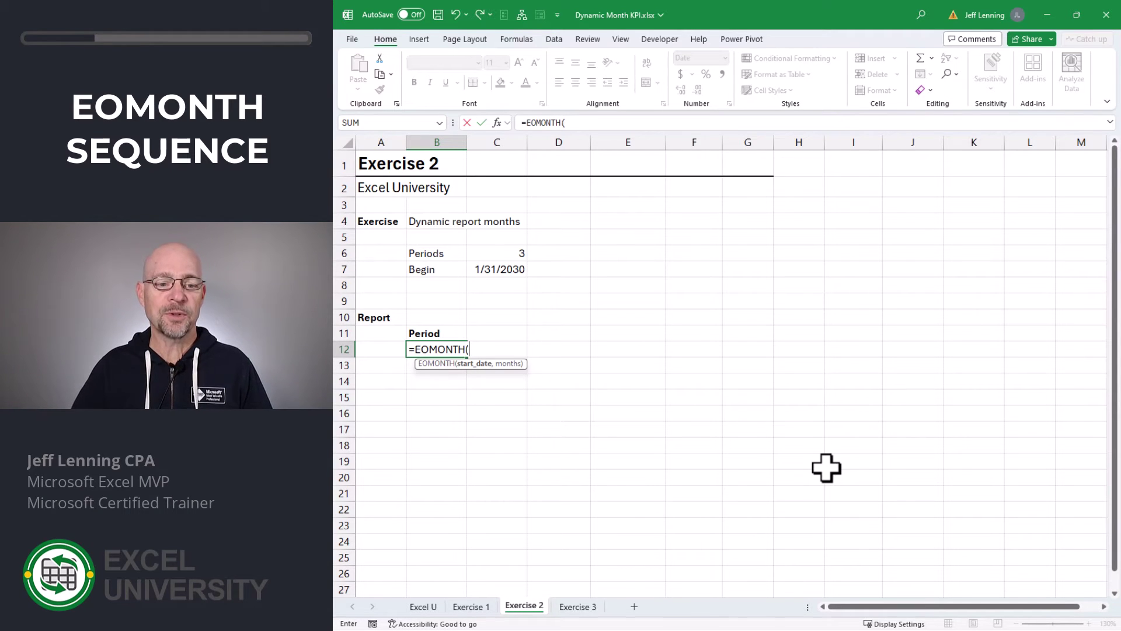
{"action": "left_click", "coordinate": [517, 269]}
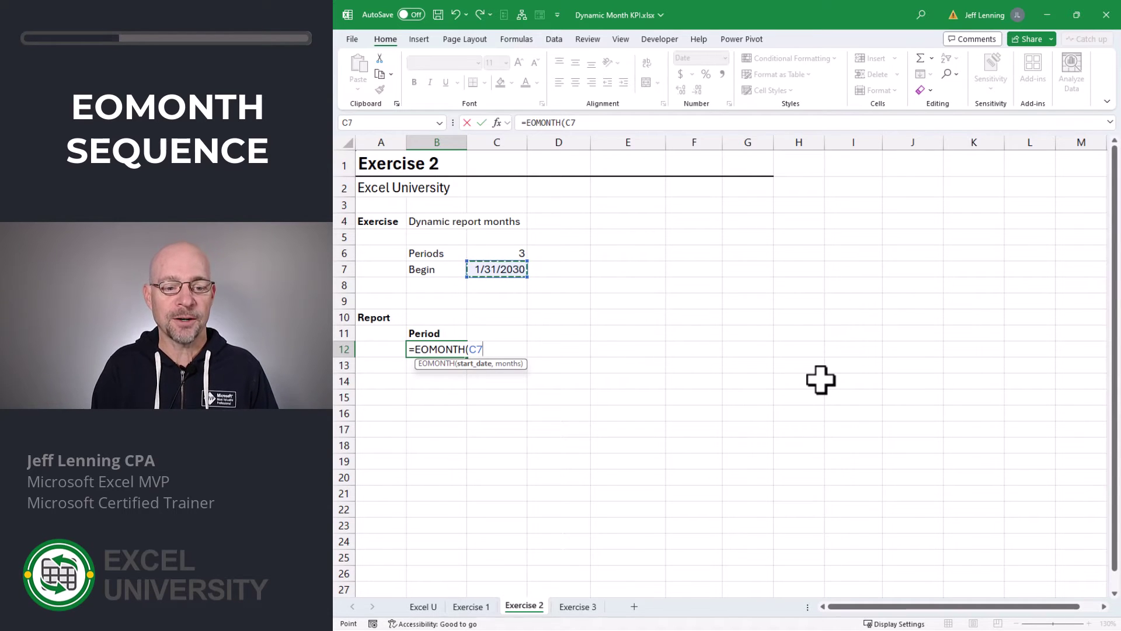
{"action": "type", "text": ","}
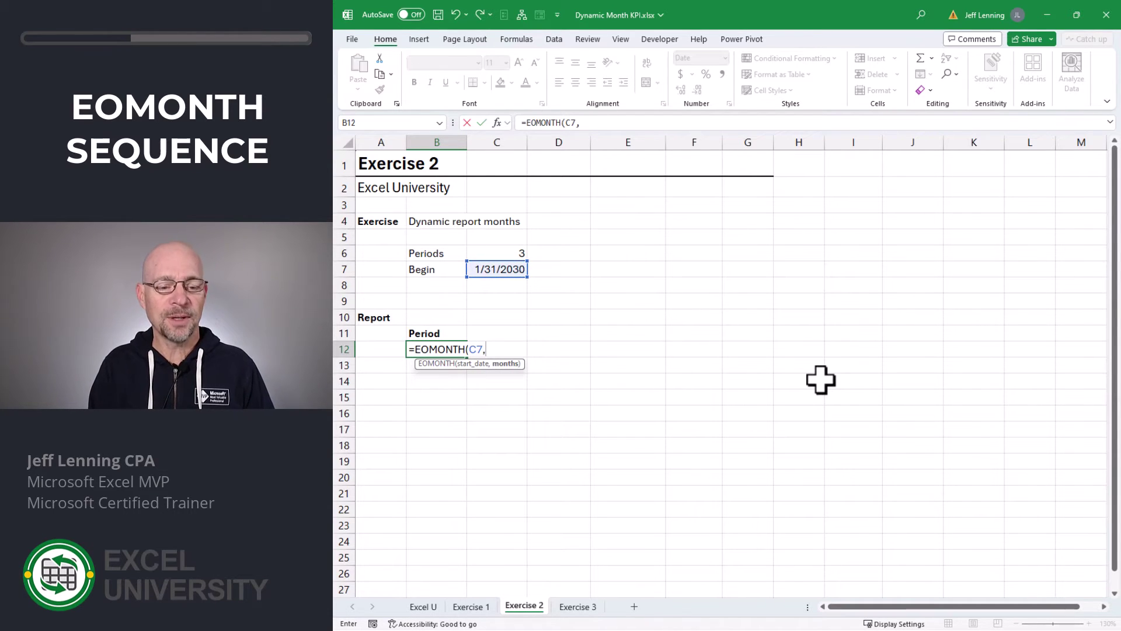
{"action": "type", "text": "seq"}
{"action": "key", "text": "Tab"}
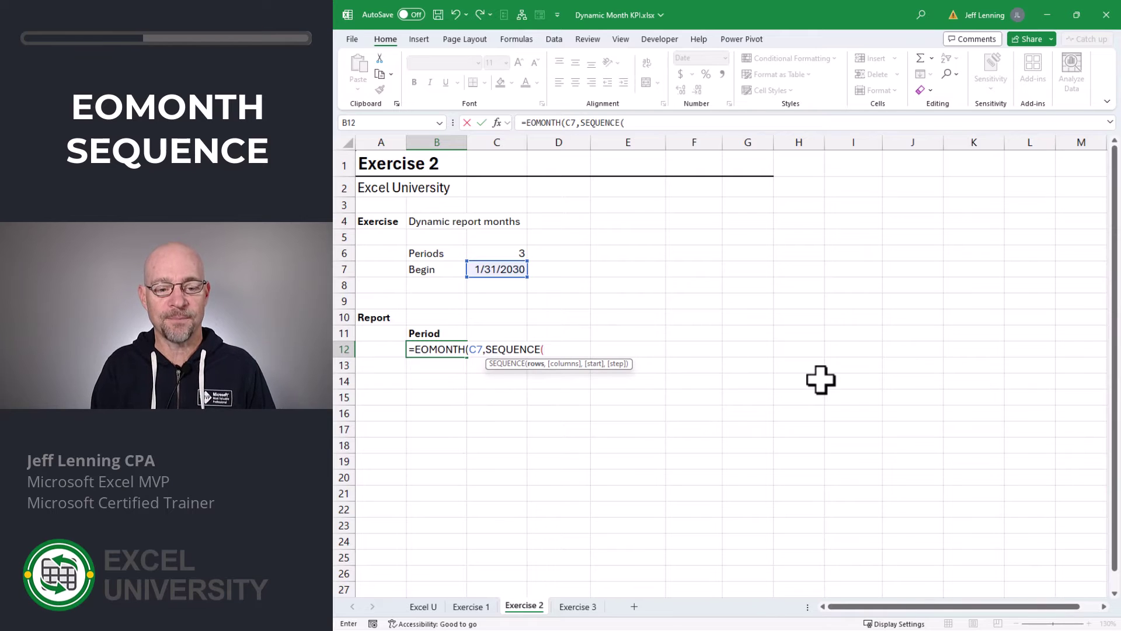
{"action": "left_click", "coordinate": [510, 251]}
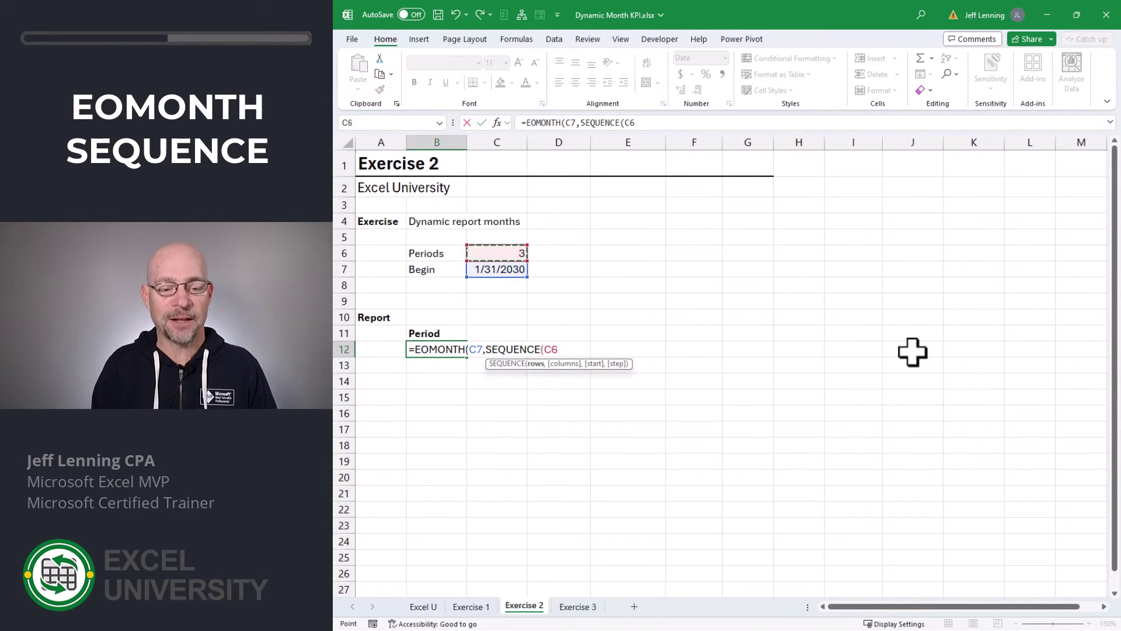
{"action": "type", "text": ",,"}
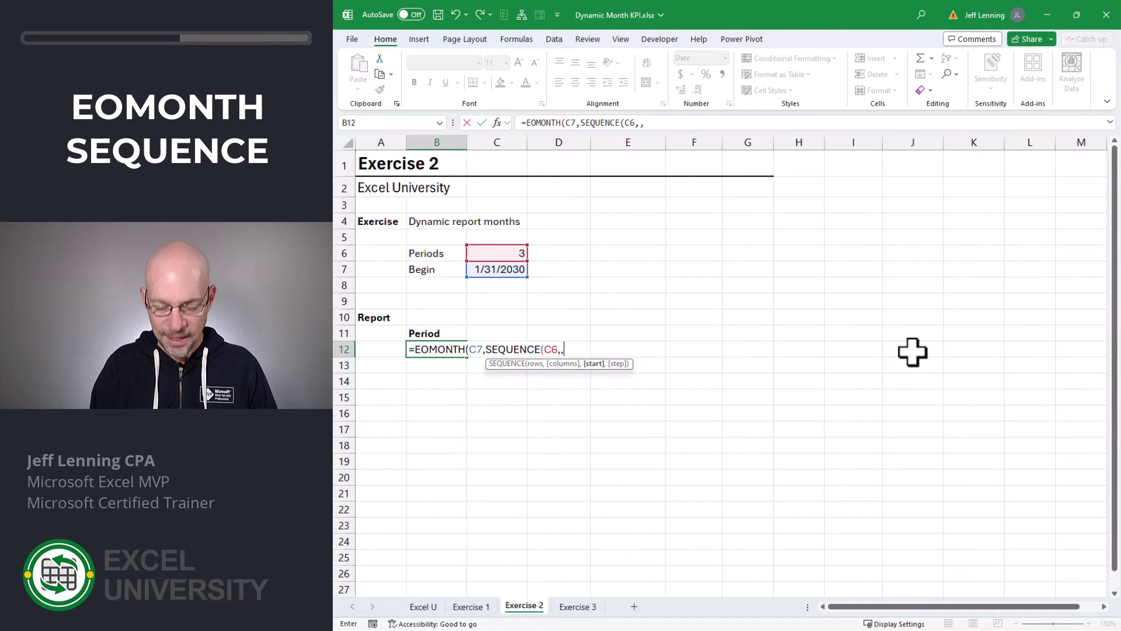
{"action": "type", "text": "0)"}
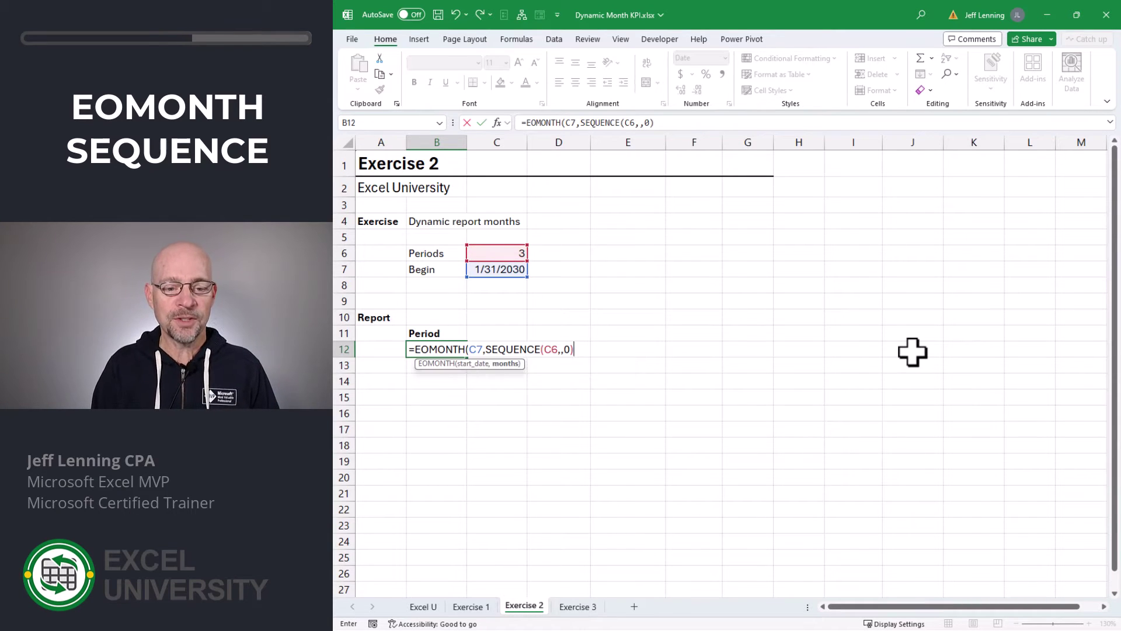
{"action": "type", "text": ")"}
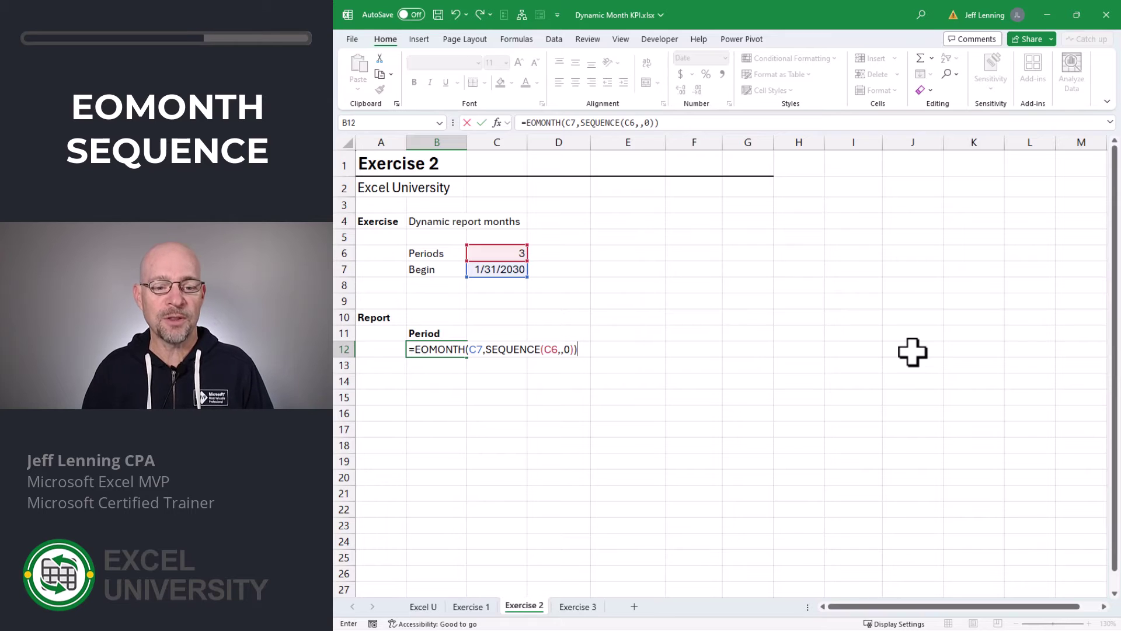
{"action": "key", "text": "Return"}
{"action": "key", "text": "Up"}
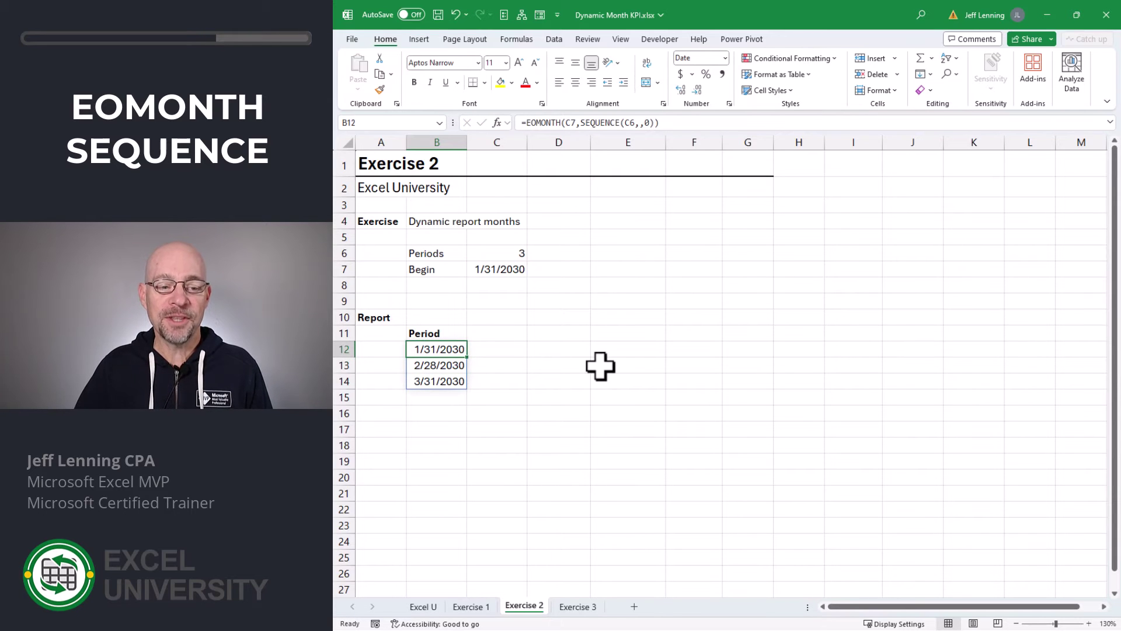
Step: Try Periods values 6, then 2, then 4 in C6, ending with four month-ends through 4/30/2030
{"action": "left_click", "coordinate": [510, 253]}
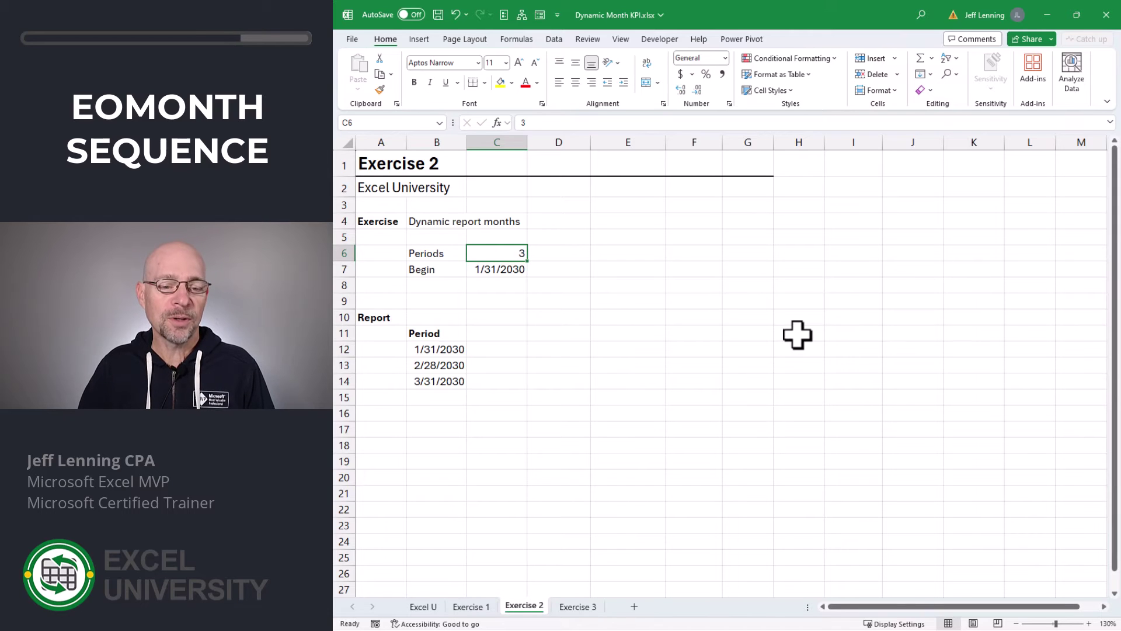
{"action": "type", "text": "6"}
{"action": "key", "text": "Return"}
{"action": "key", "text": "Up"}
{"action": "key", "text": "F2"}
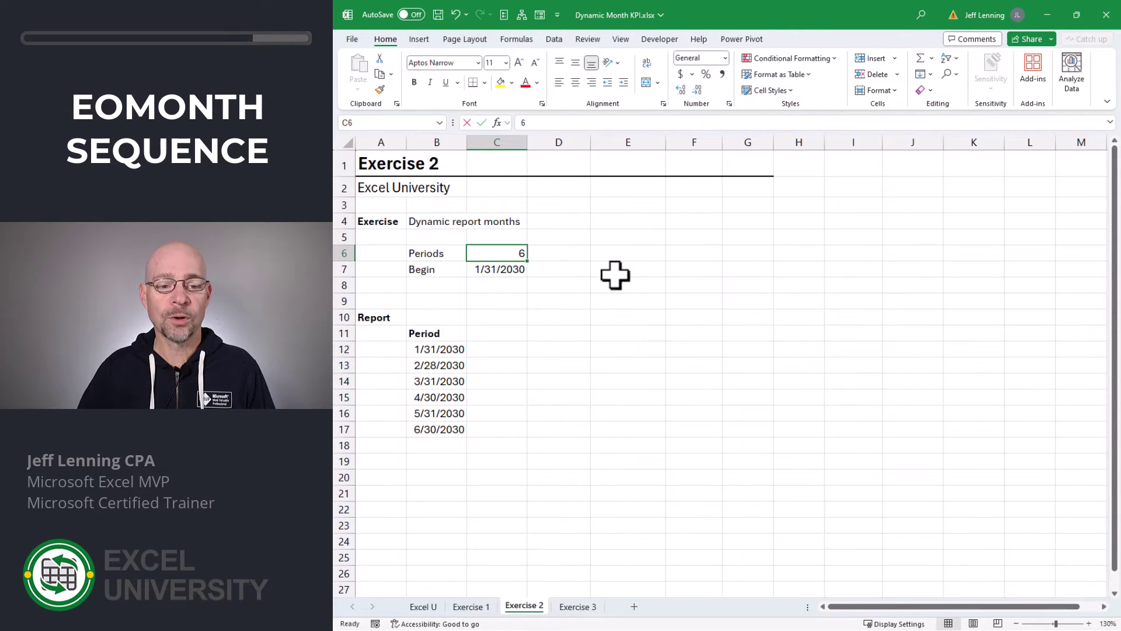
{"action": "key", "text": "BackSpace"}
{"action": "type", "text": "2"}
{"action": "key", "text": "Return"}
{"action": "key", "text": "Up"}
{"action": "type", "text": "4"}
{"action": "key", "text": "Return"}
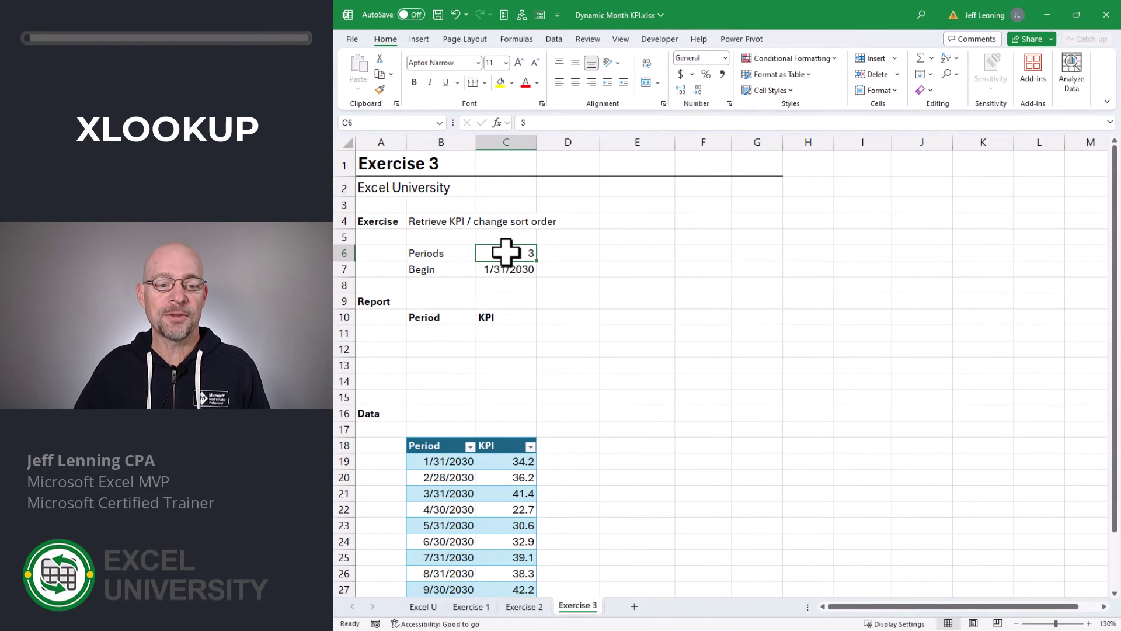
Step: Enter =EOMONTH(C7,SEQUENCE(C6,,0)) in B11, spilling serials 47514, 47542 and 47573
{"action": "left_click", "coordinate": [506, 268]}
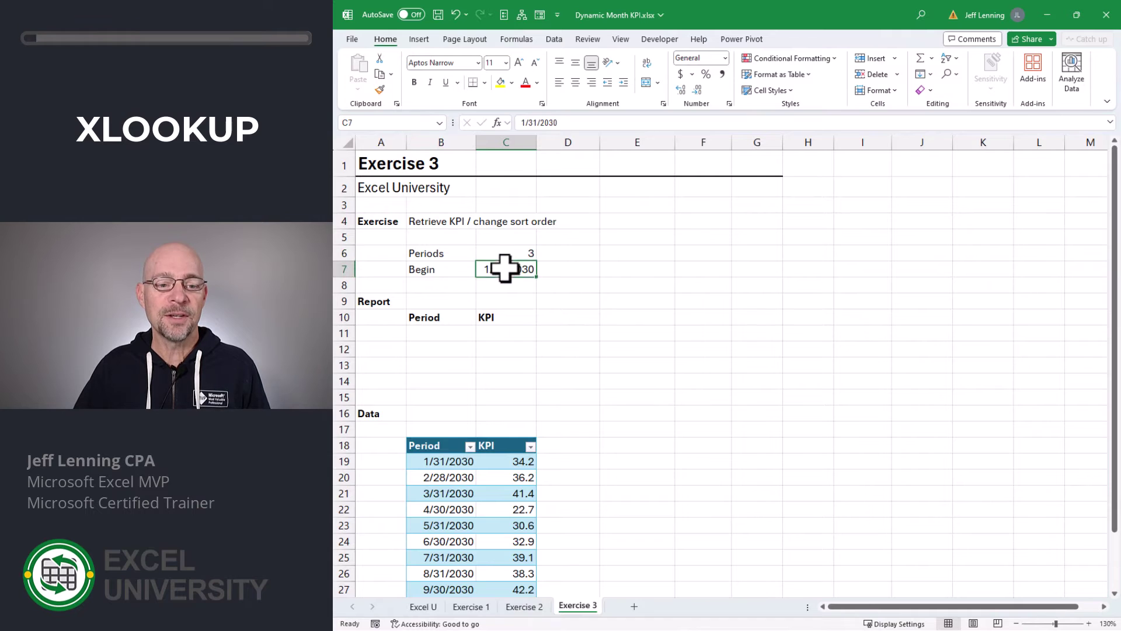
{"action": "left_click", "coordinate": [445, 332]}
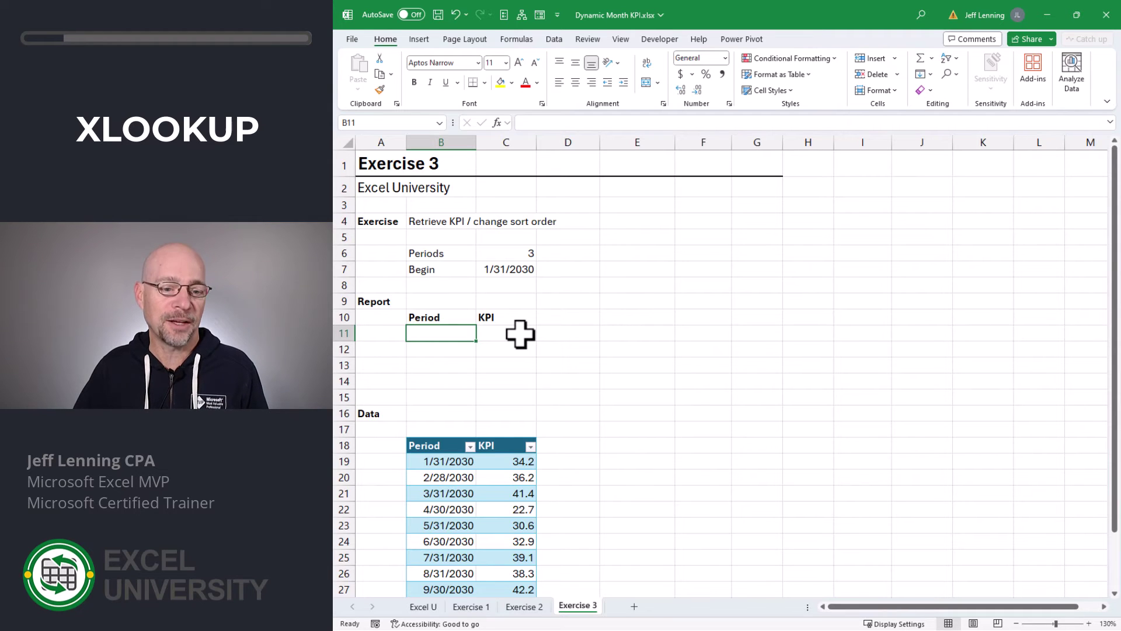
{"action": "type", "text": "=EOMONTH("}
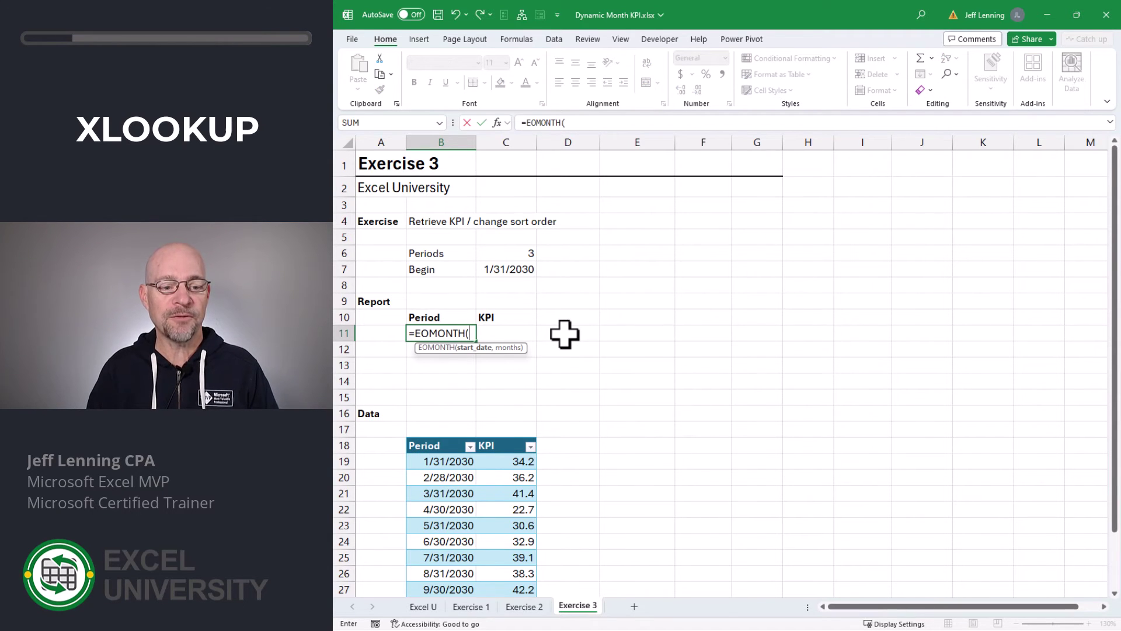
{"action": "left_click", "coordinate": [512, 270]}
{"action": "type", "text": ",SEQUENCE("}
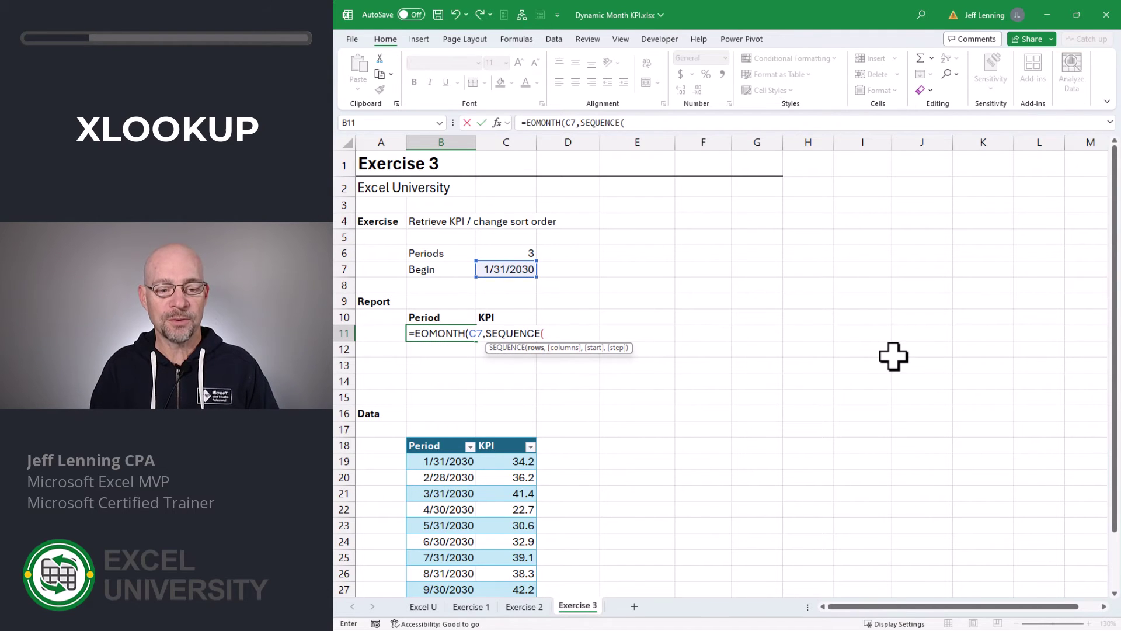
{"action": "left_click", "coordinate": [526, 252]}
{"action": "type", "text": ",,"}
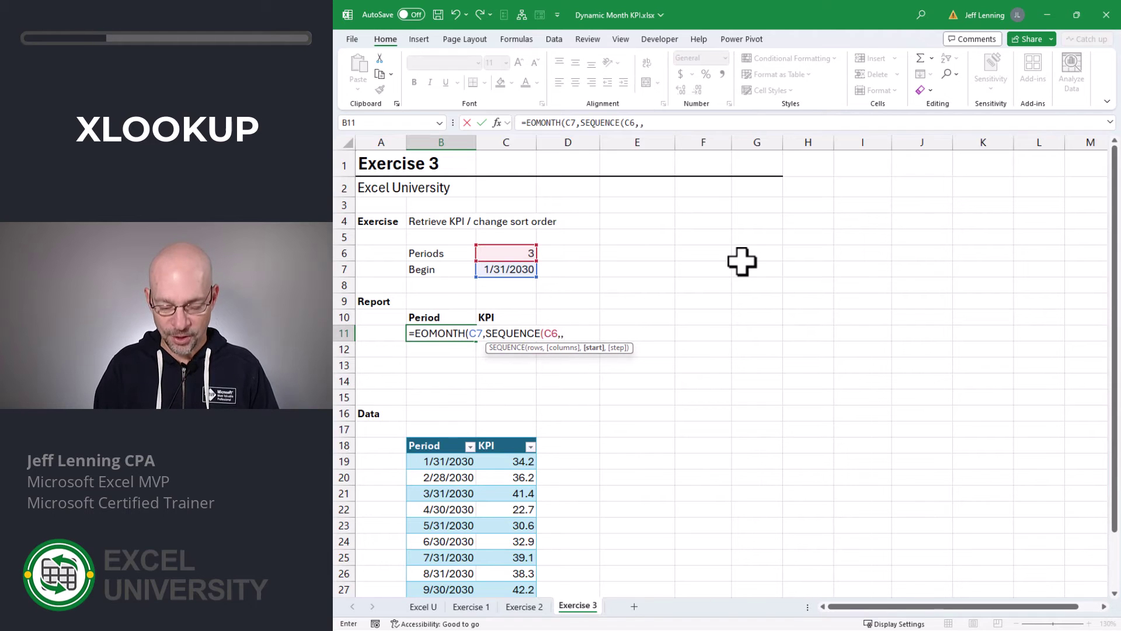
{"action": "type", "text": "0)"}
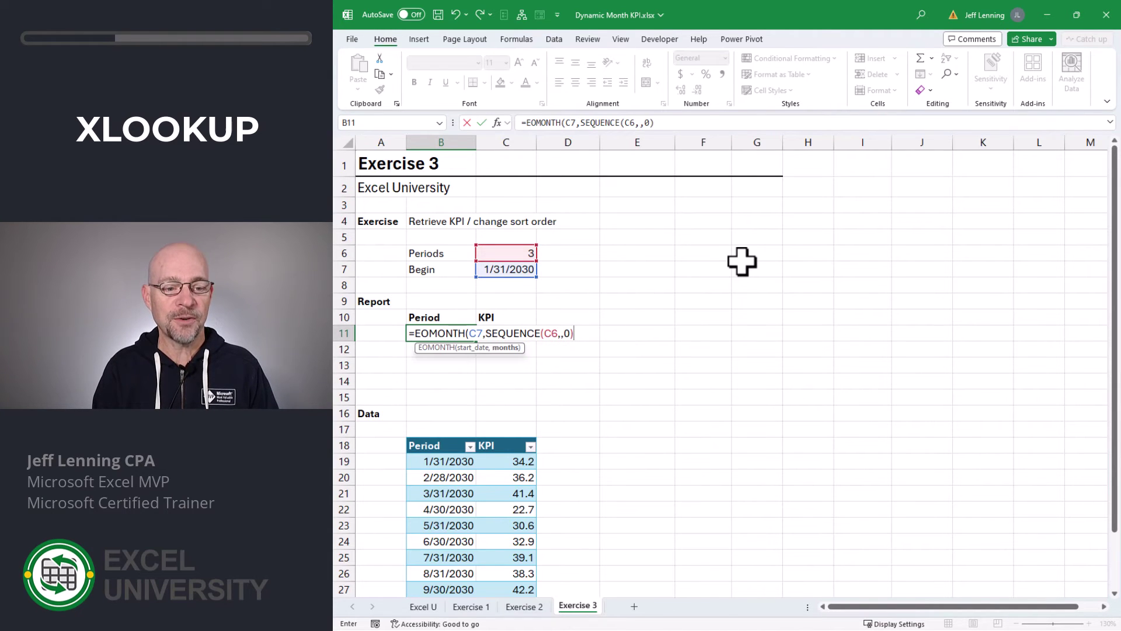
{"action": "type", "text": ")"}
{"action": "key", "text": "Return"}
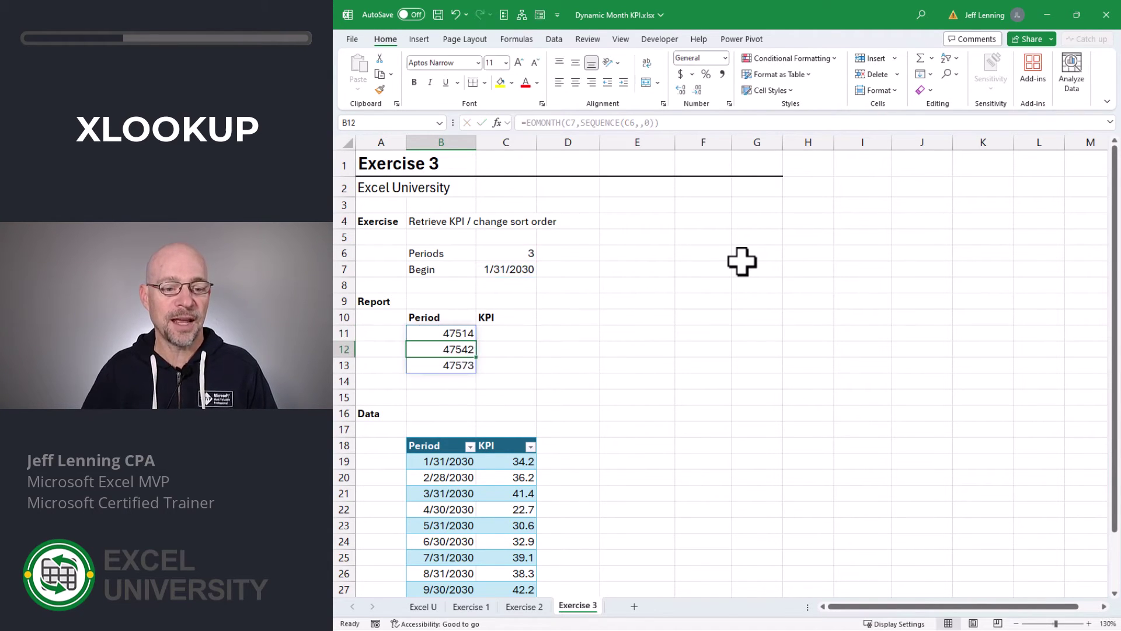
Step: Format the report's Period column as Short Date
{"action": "left_click_drag", "start_coordinate": [441, 317], "coordinate": [446, 398]}
{"action": "left_click", "coordinate": [725, 58]}
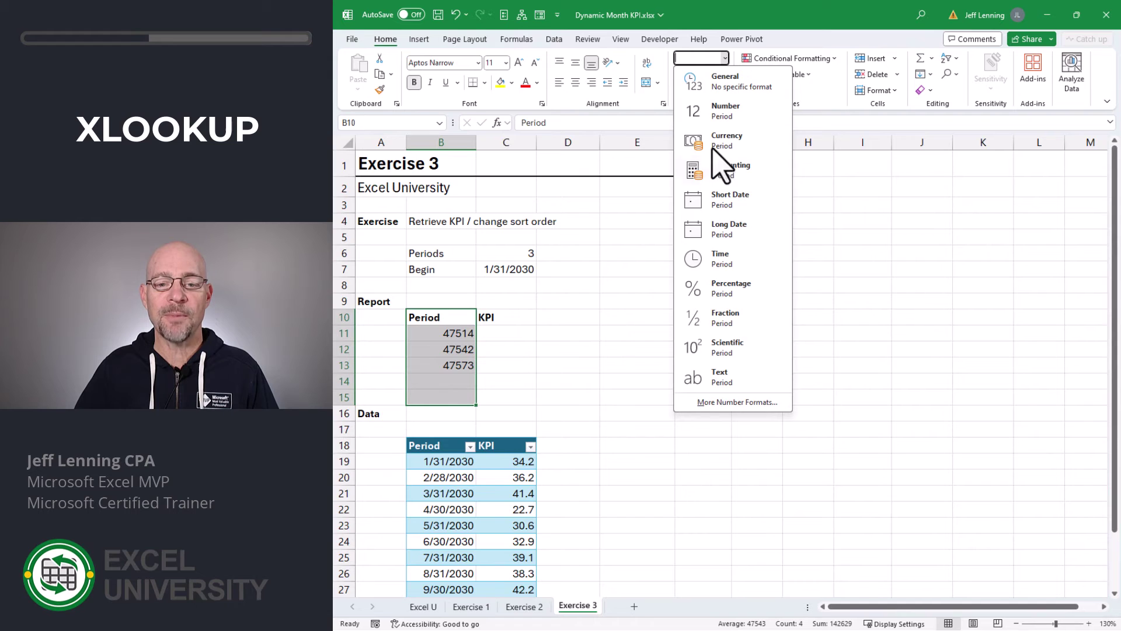
{"action": "left_click", "coordinate": [730, 199]}
Step: Enter =XLOOKUP(B11#,Table2[Period],Table2[KPI]) in C11, returning KPIs 34.2, 36.2 and 41.4
{"action": "key", "text": "Right"}
{"action": "key", "text": "Down"}
{"action": "type", "text": "="}
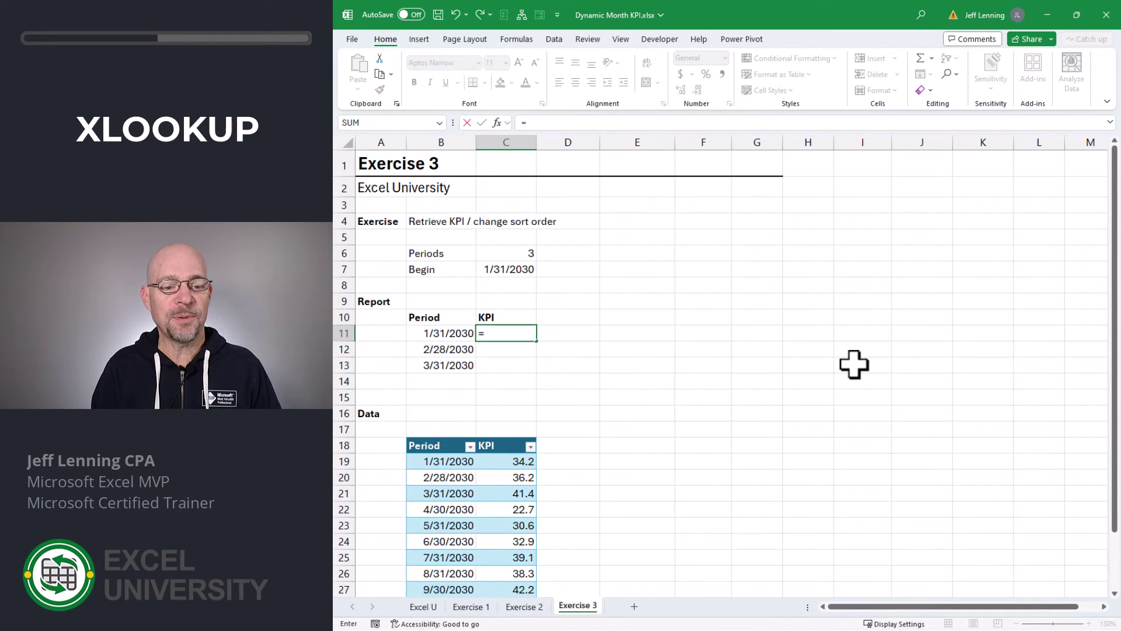
{"action": "type", "text": "xl"}
{"action": "key", "text": "Tab"}
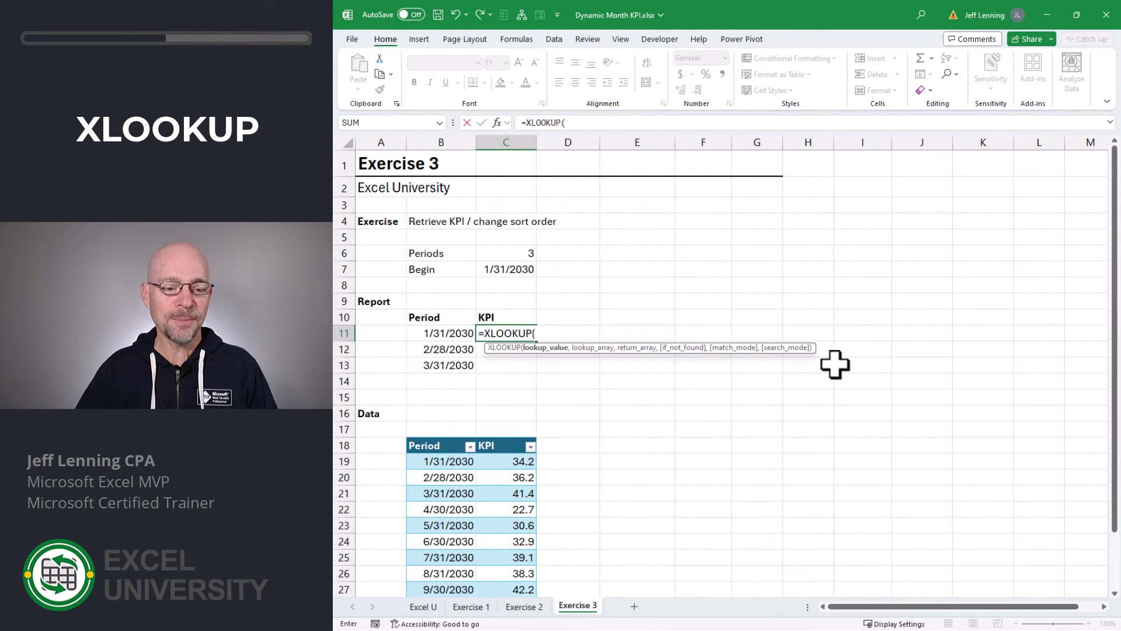
{"action": "left_click", "coordinate": [447, 333]}
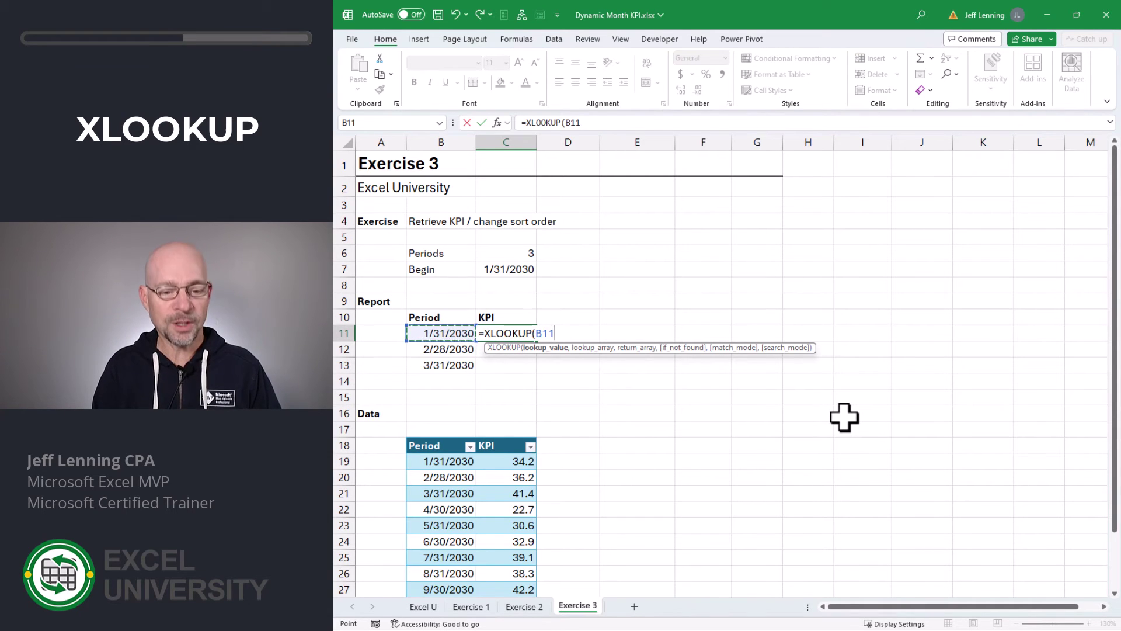
{"action": "type", "text": "#,"}
{"action": "left_click", "coordinate": [448, 435]}
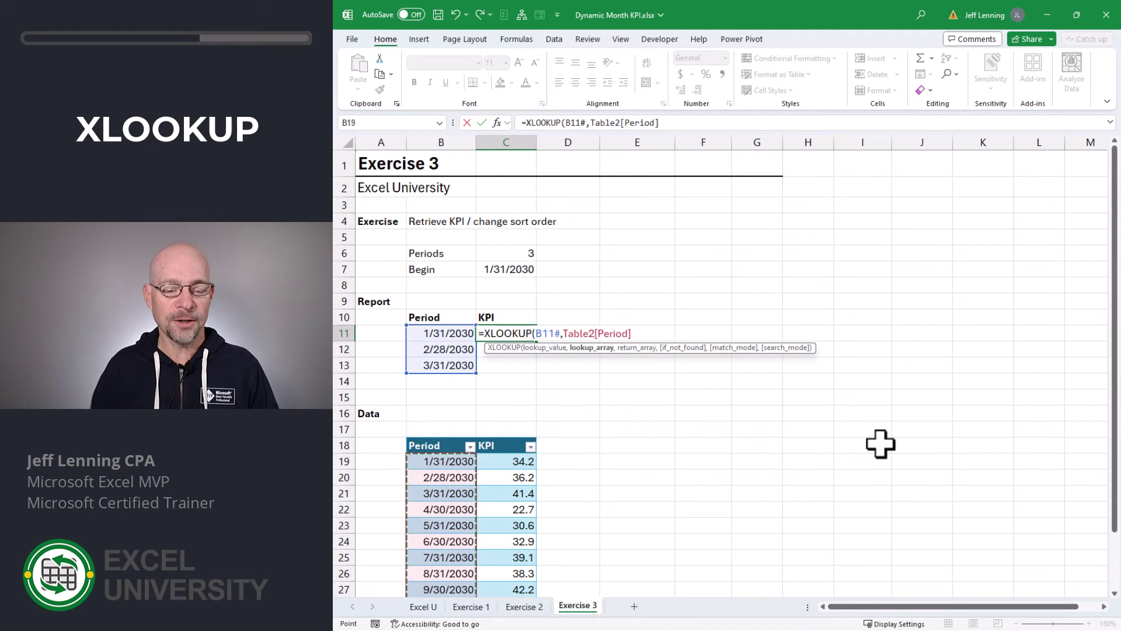
{"action": "type", "text": ","}
{"action": "left_click", "coordinate": [533, 438]}
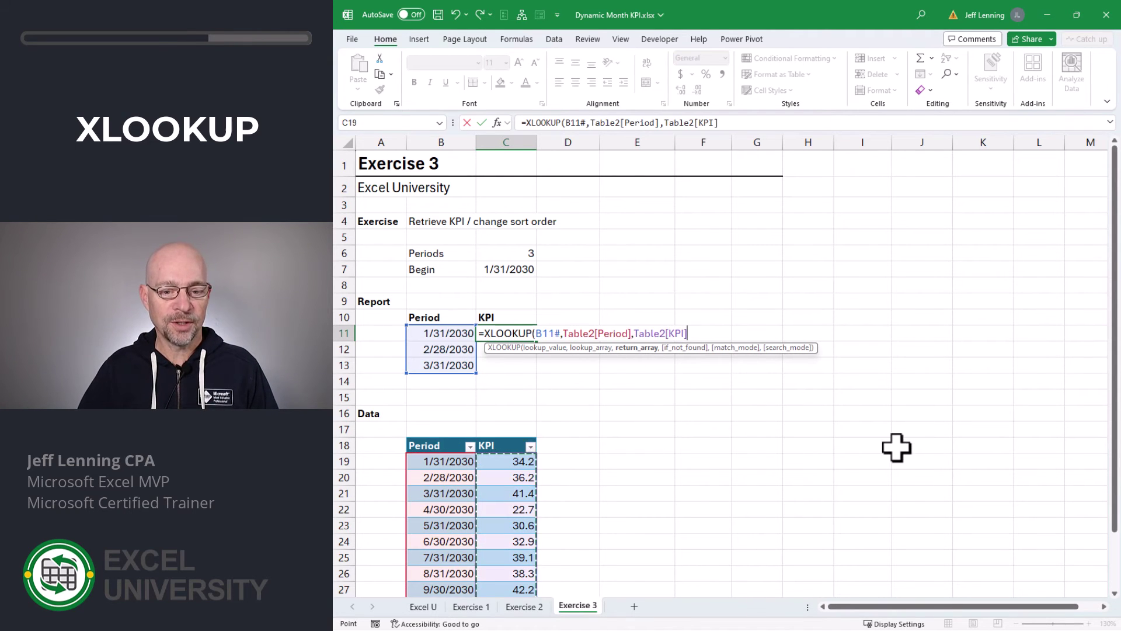
{"action": "type", "text": ")"}
{"action": "key", "text": "Return"}
{"action": "key", "text": "Up"}
{"action": "key", "text": "Up"}
{"action": "key", "text": "Up"}
{"action": "key", "text": "Up"}
{"action": "key", "text": "Up"}
{"action": "key", "text": "Up"}
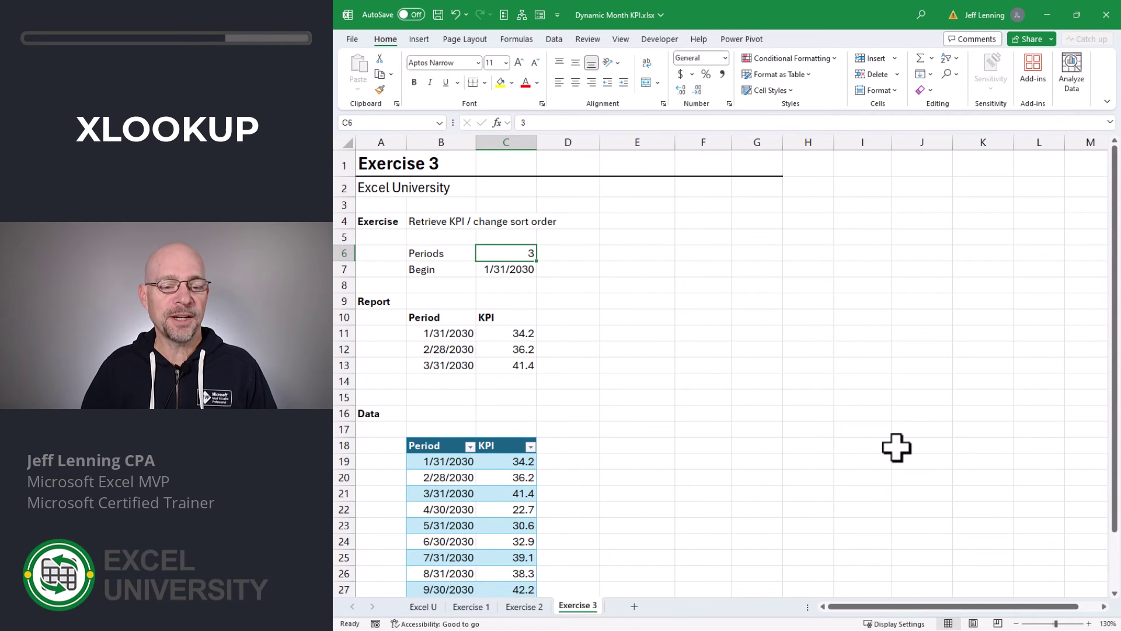
Step: Try Periods 4 and Begin 2/2/2030, then settle on Begin 4/30/2030 with Periods 3
{"action": "type", "text": "4"}
{"action": "key", "text": "Return"}
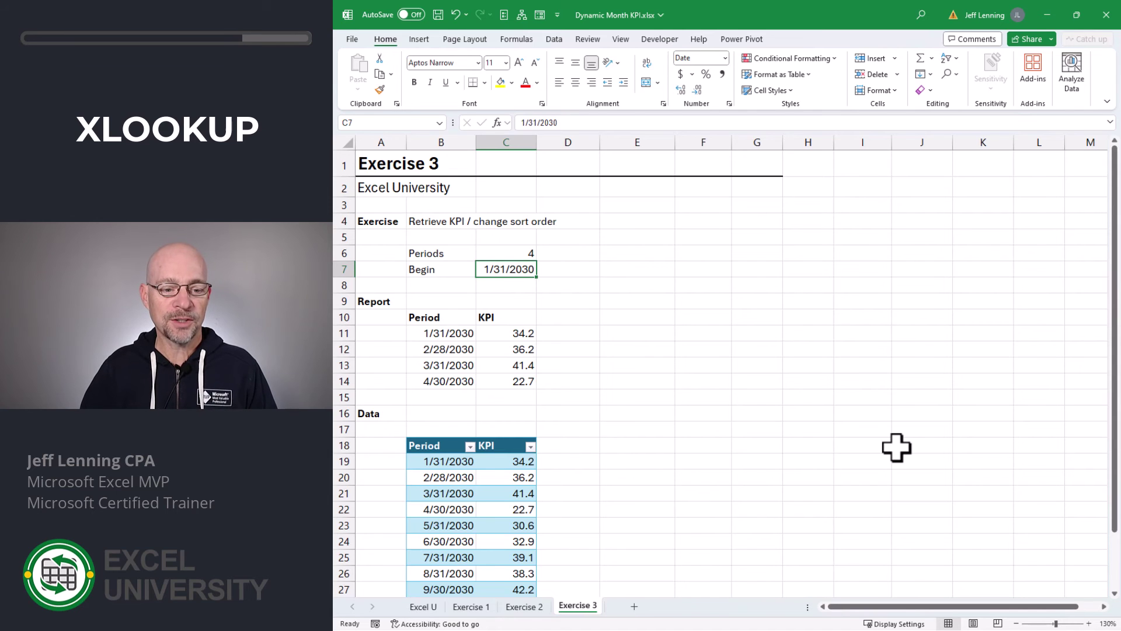
{"action": "type", "text": "2/"}
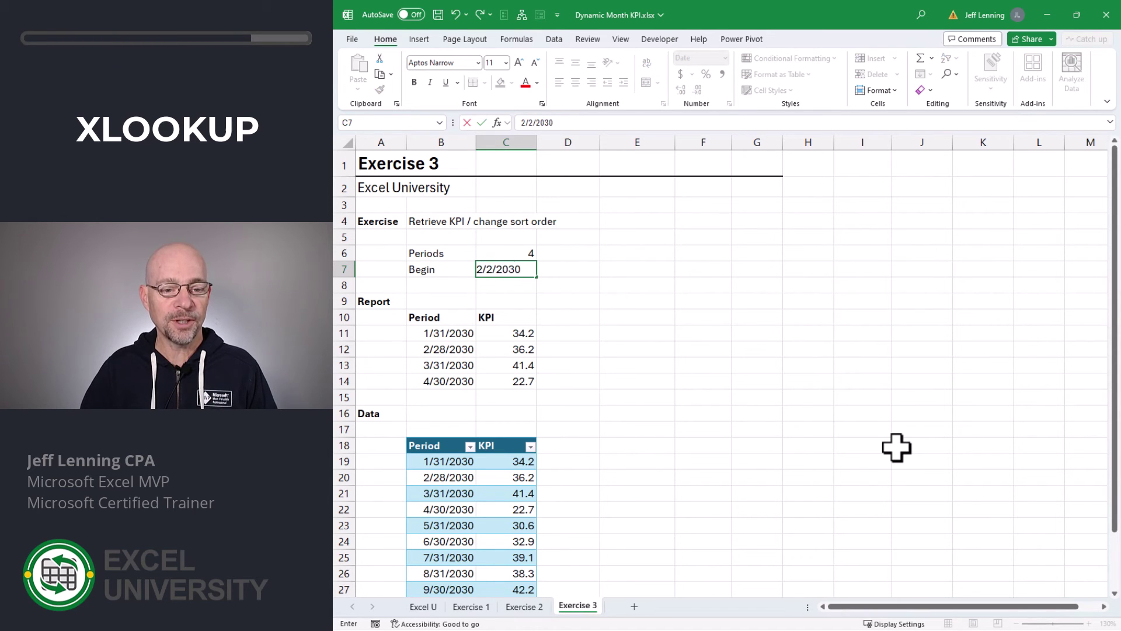
{"action": "key", "text": "Return"}
{"action": "key", "text": "Up"}
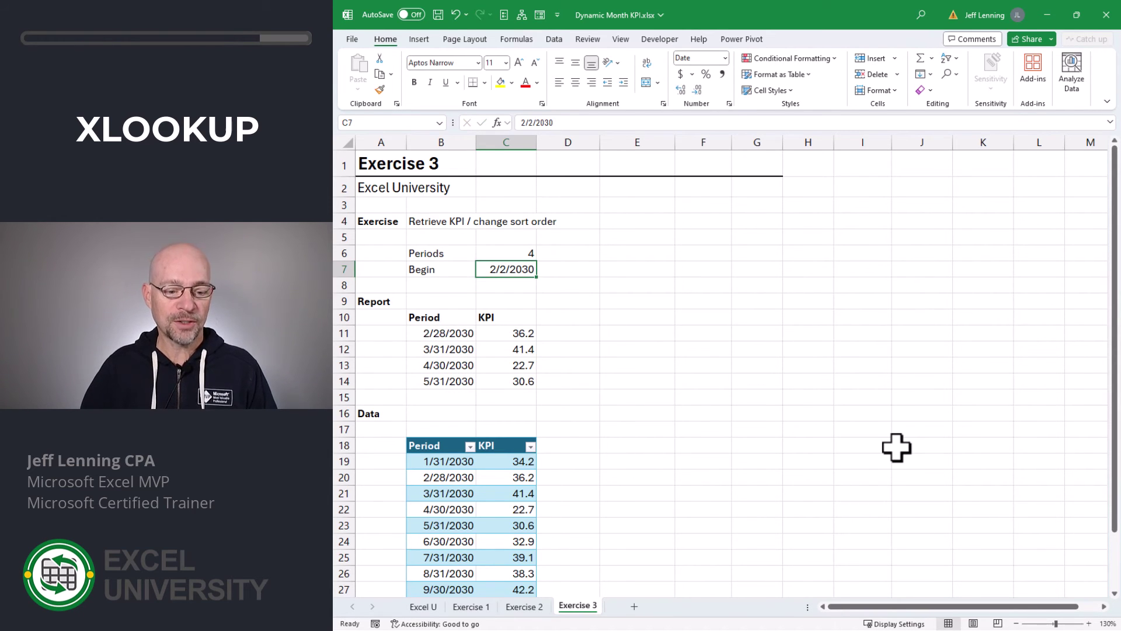
{"action": "type", "text": "4/30/"}
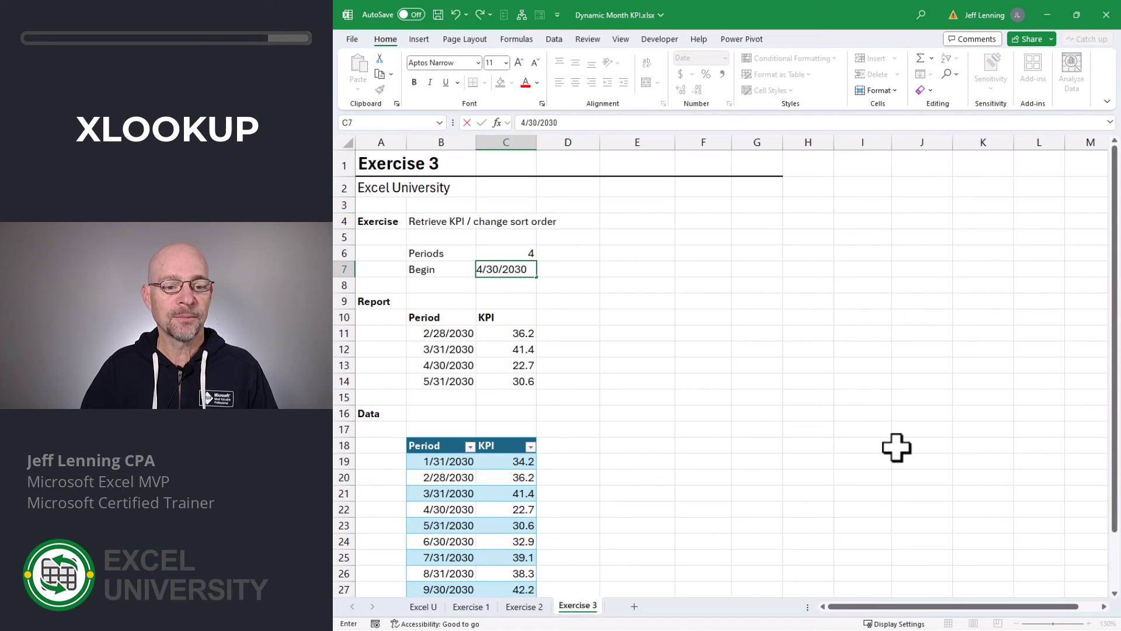
{"action": "key", "text": "Return"}
{"action": "key", "text": "Up"}
{"action": "key", "text": "Up"}
{"action": "type", "text": "3"}
{"action": "key", "text": "Return"}
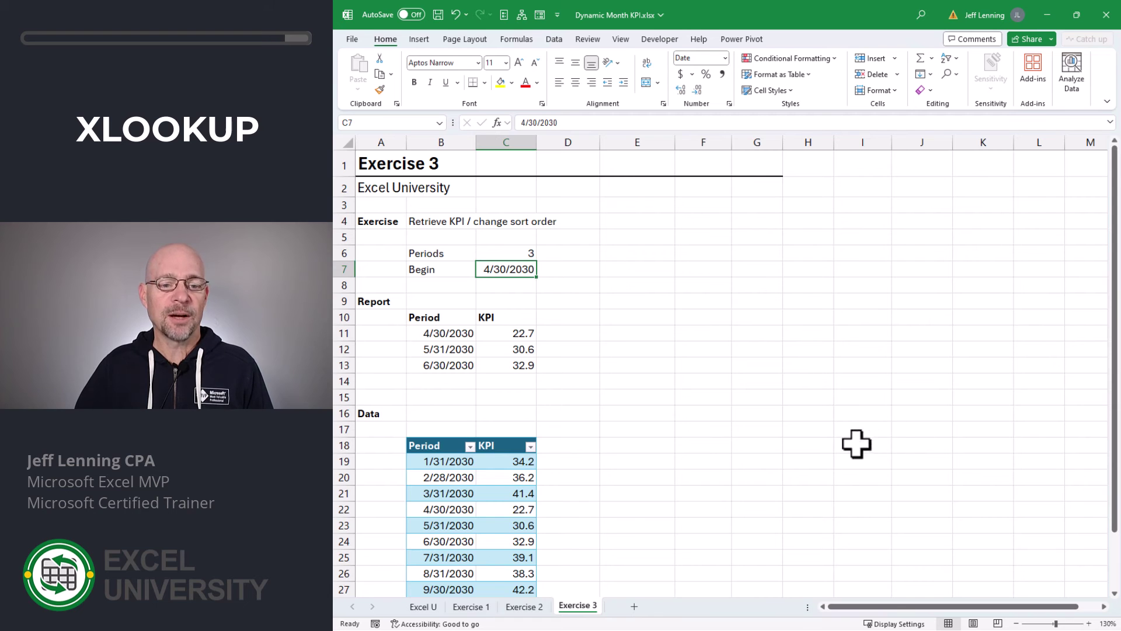
Step: Show the sort and filter options for the data table's Period column
{"action": "left_click", "coordinate": [470, 447]}
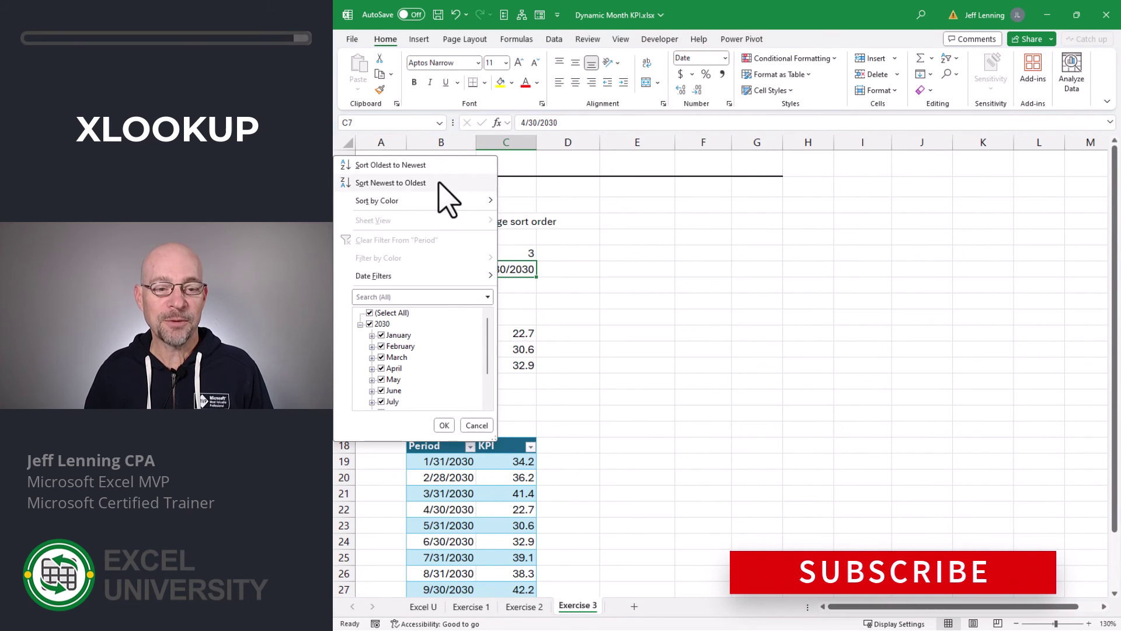